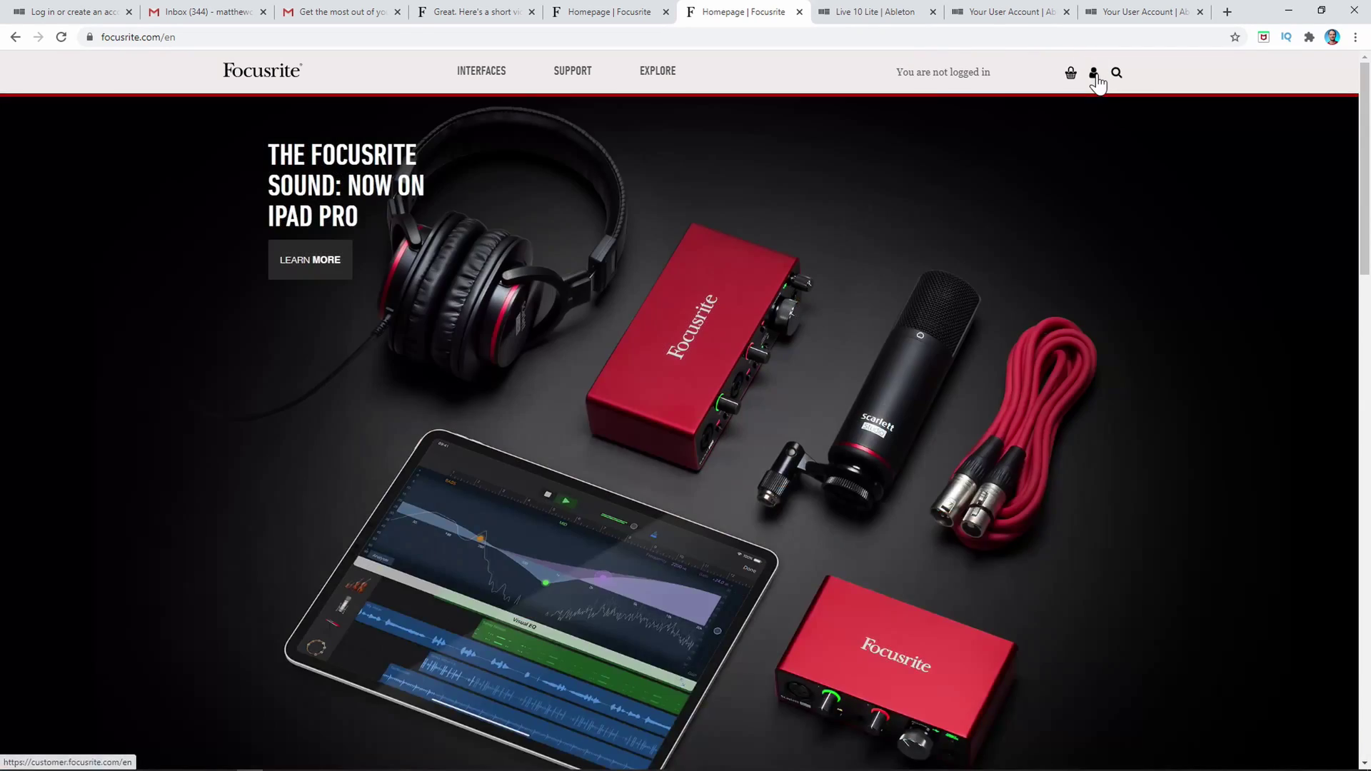
- Log in to the Focusrite customer account with the saved e-mail address and the account password
{"action": "left_click", "coordinate": [1097, 75]}
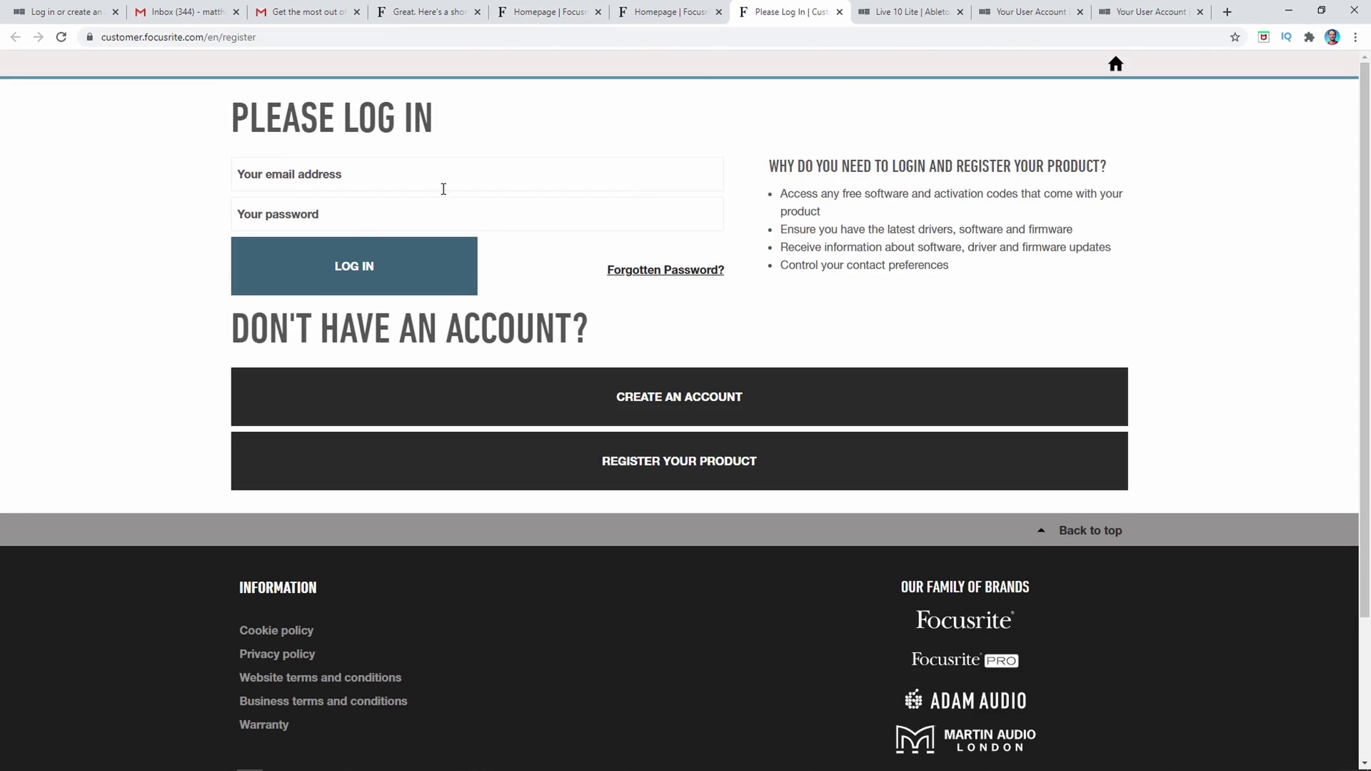
{"action": "left_click", "coordinate": [441, 189]}
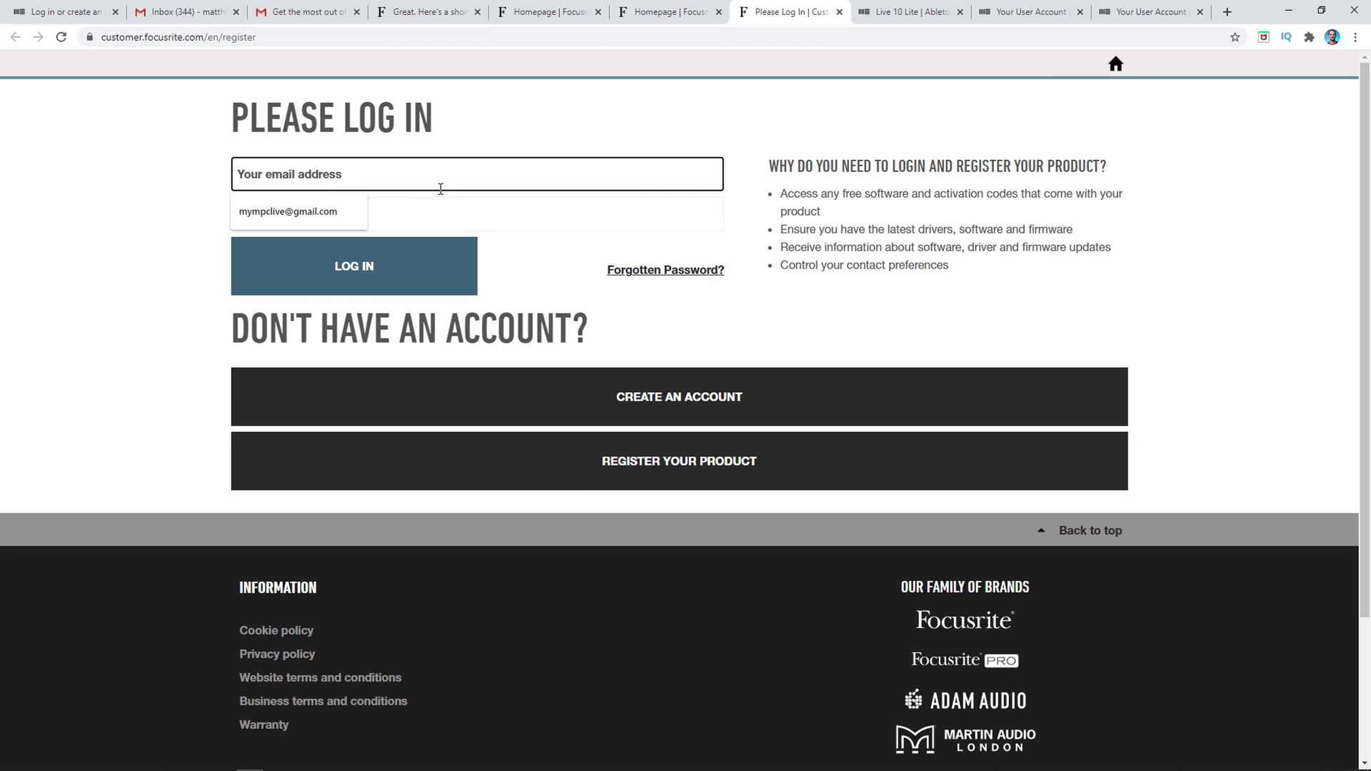
{"action": "left_click", "coordinate": [366, 206]}
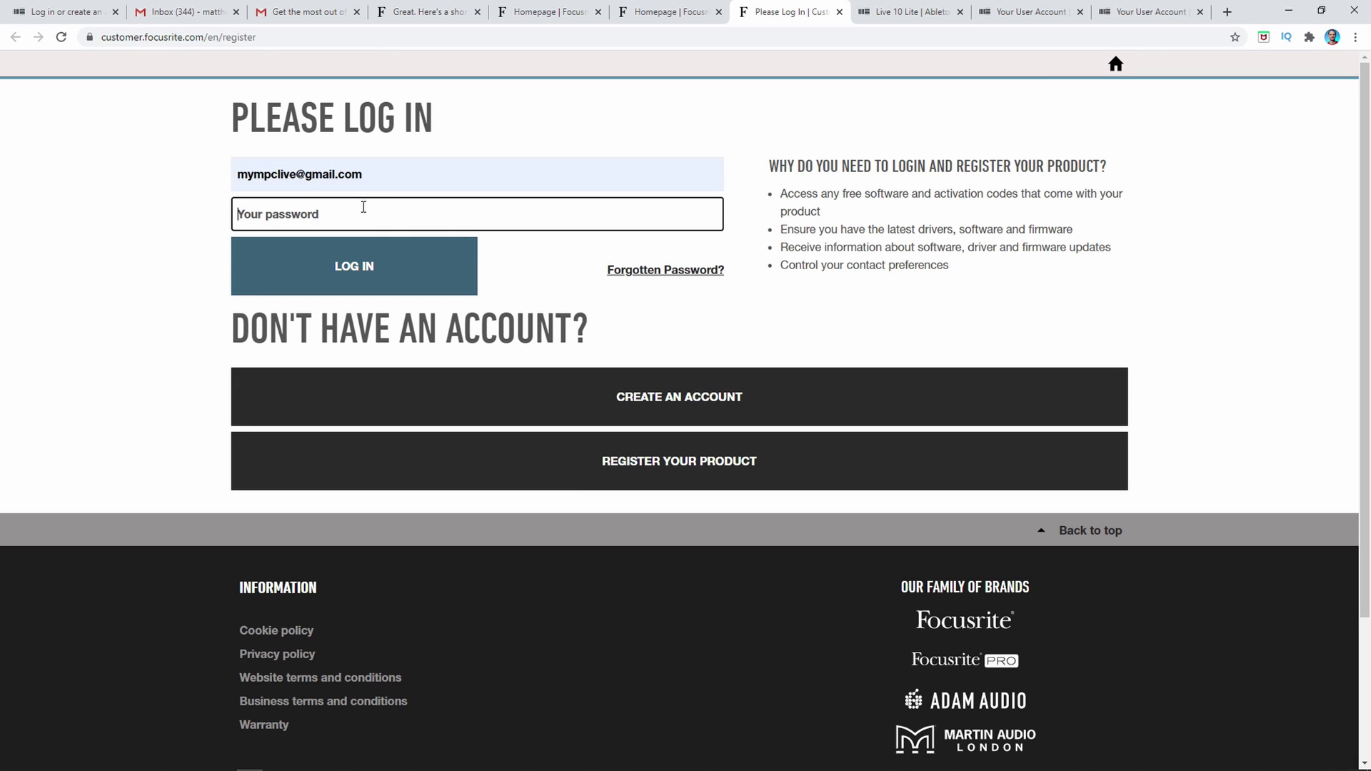
{"action": "key", "text": "ctrl+v"}
{"action": "key", "text": "Return"}
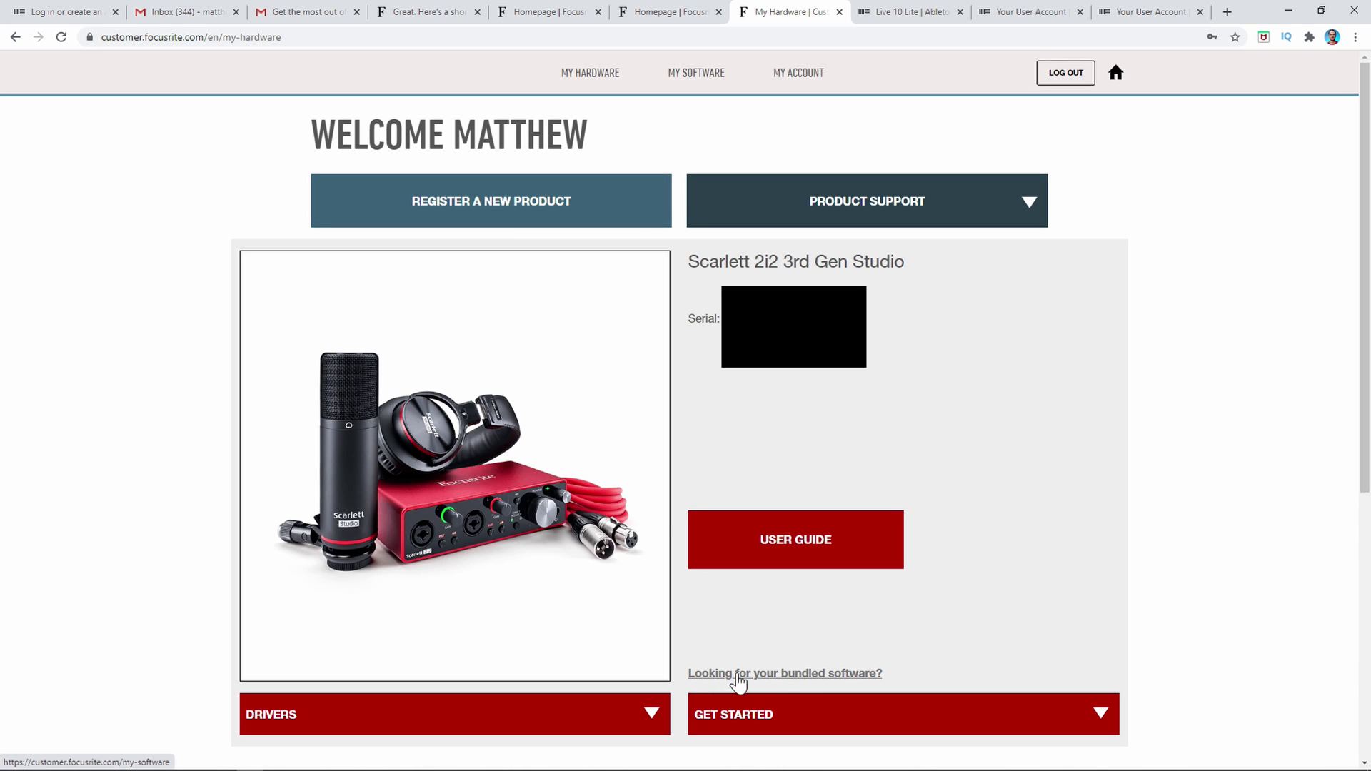
- Open the bundled software page for the Scarlett 2i2 and locate the Ableton Live Lite offer and its account requirement
{"action": "left_click", "coordinate": [800, 676]}
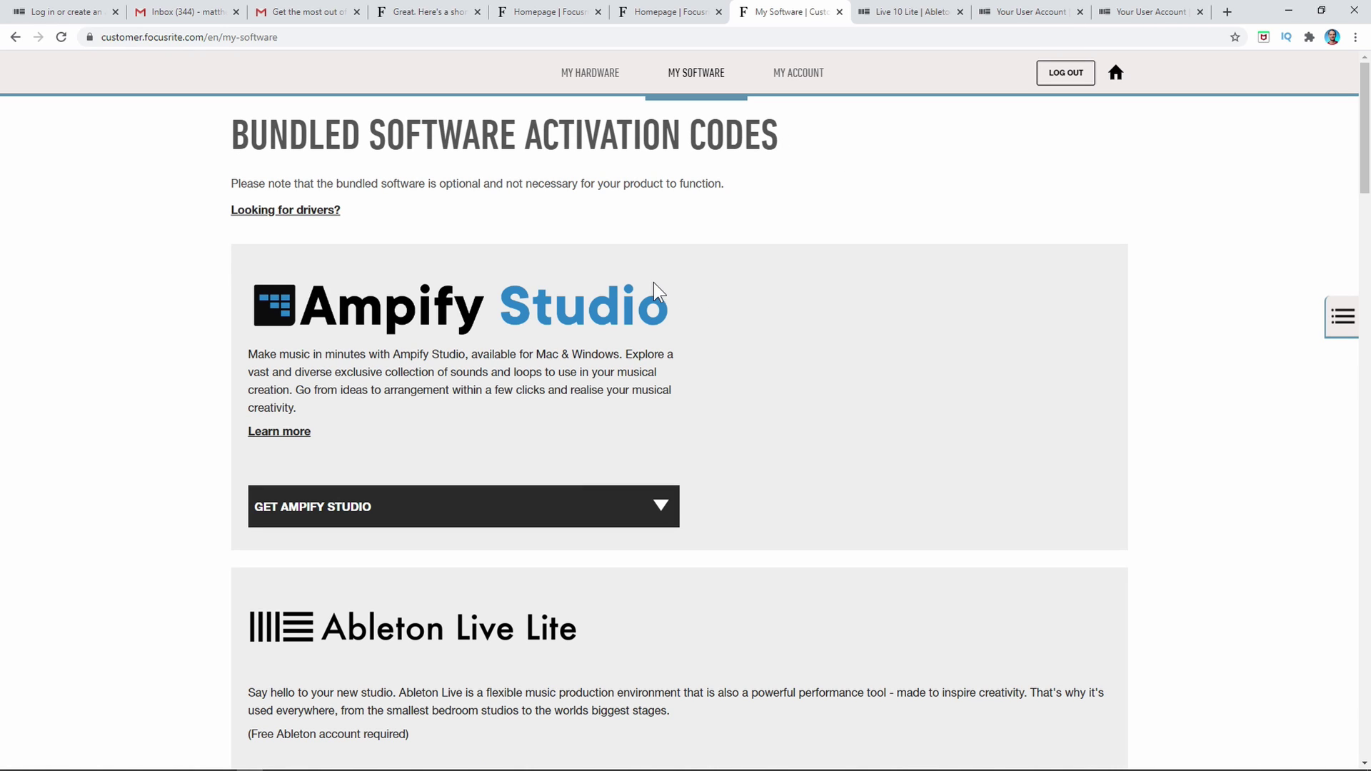
{"action": "scroll", "coordinate": [651, 289], "scroll_direction": "down", "scroll_amount": 2}
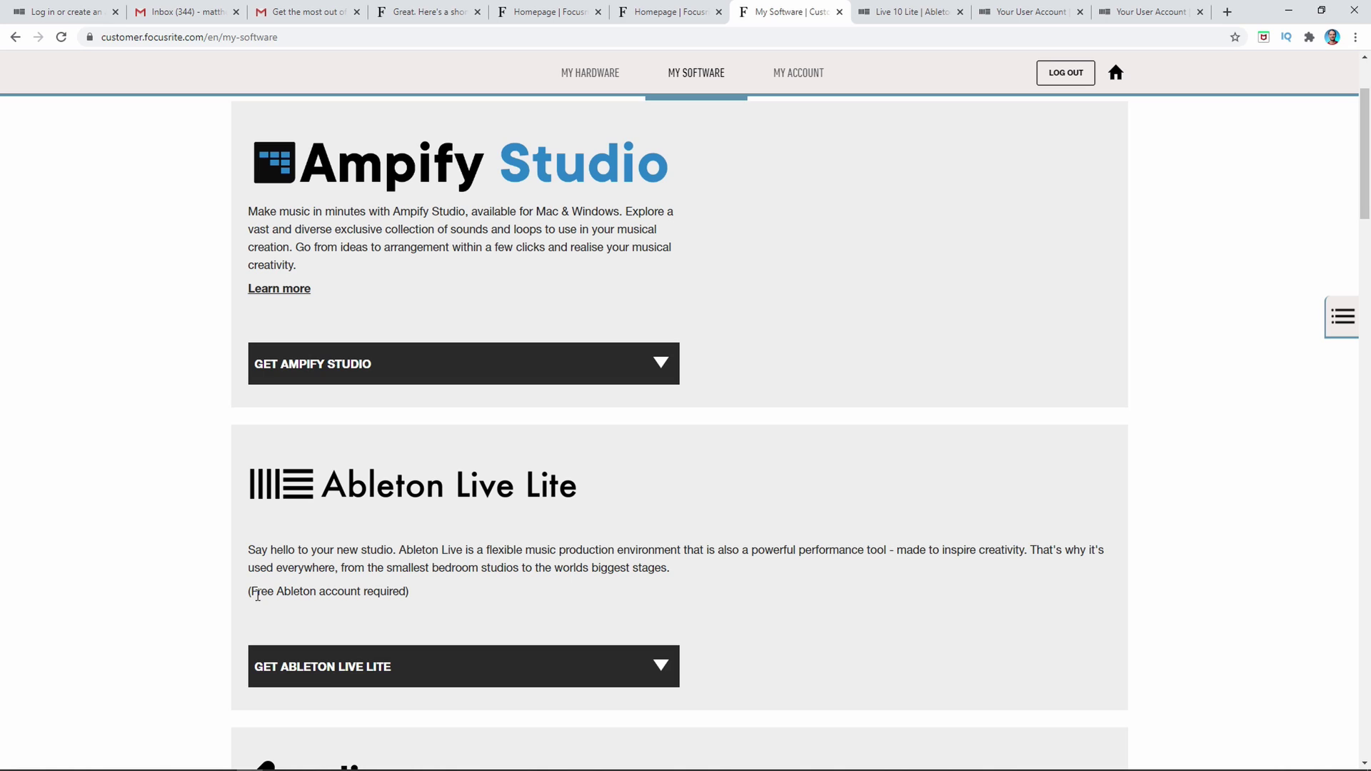
{"action": "left_click_drag", "start_coordinate": [258, 593], "coordinate": [410, 588]}
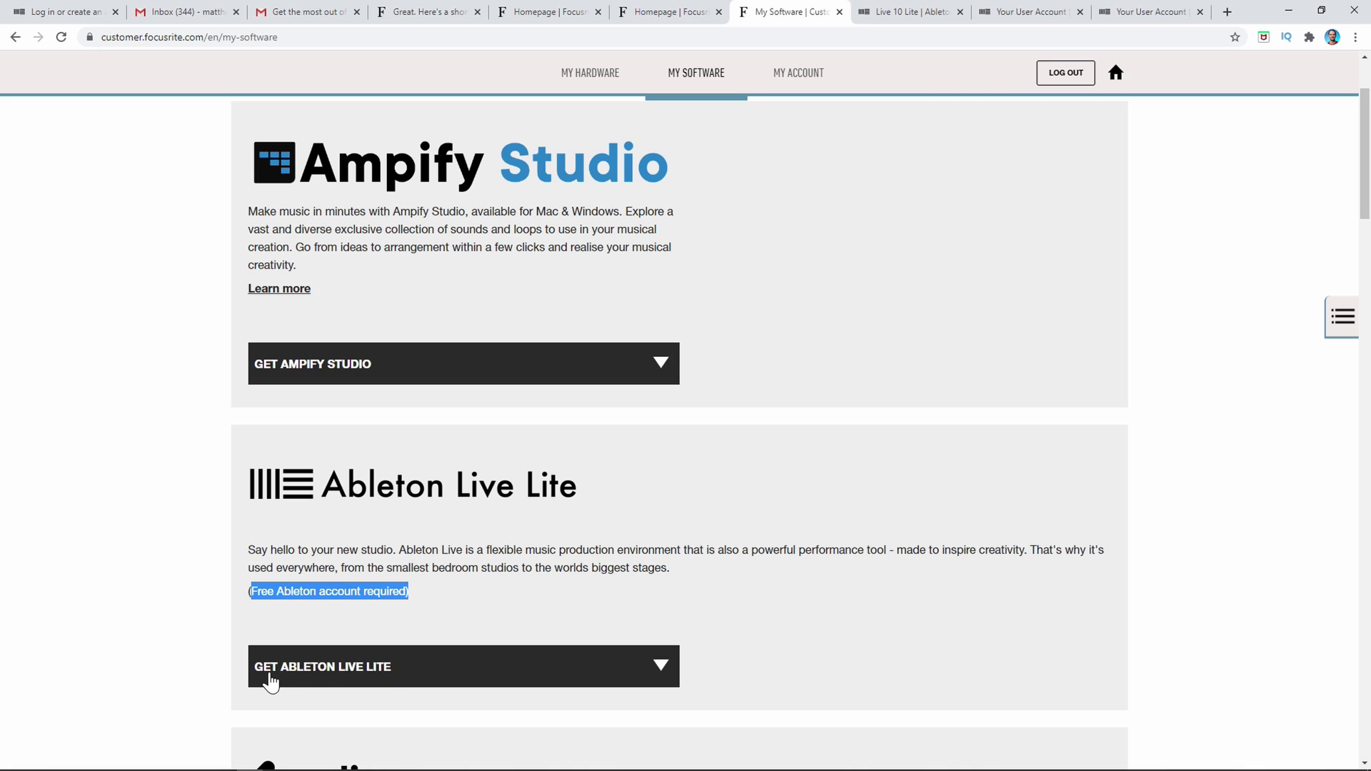
{"action": "left_click", "coordinate": [379, 674]}
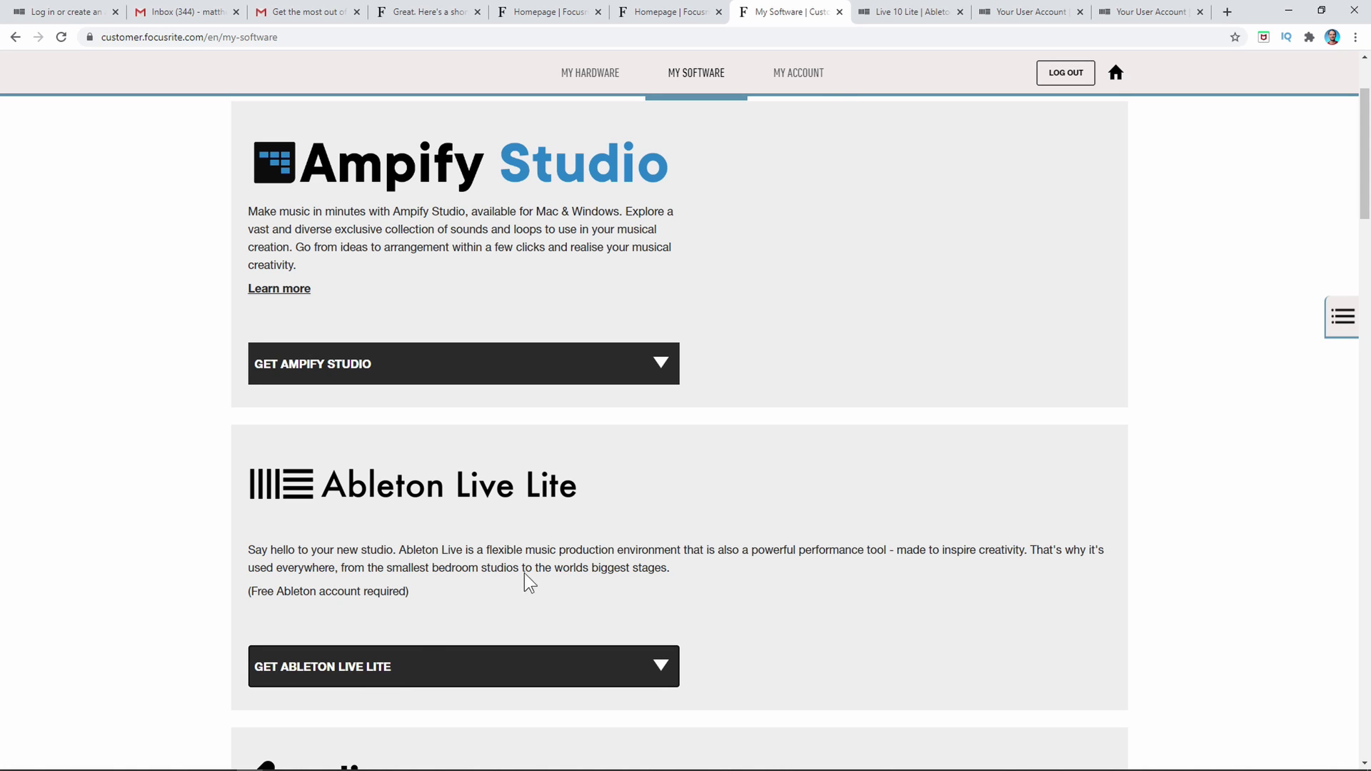
- Review the Live 10 Lite page and the product registration option among the Ableton account's licenses
{"action": "left_click", "coordinate": [883, 13]}
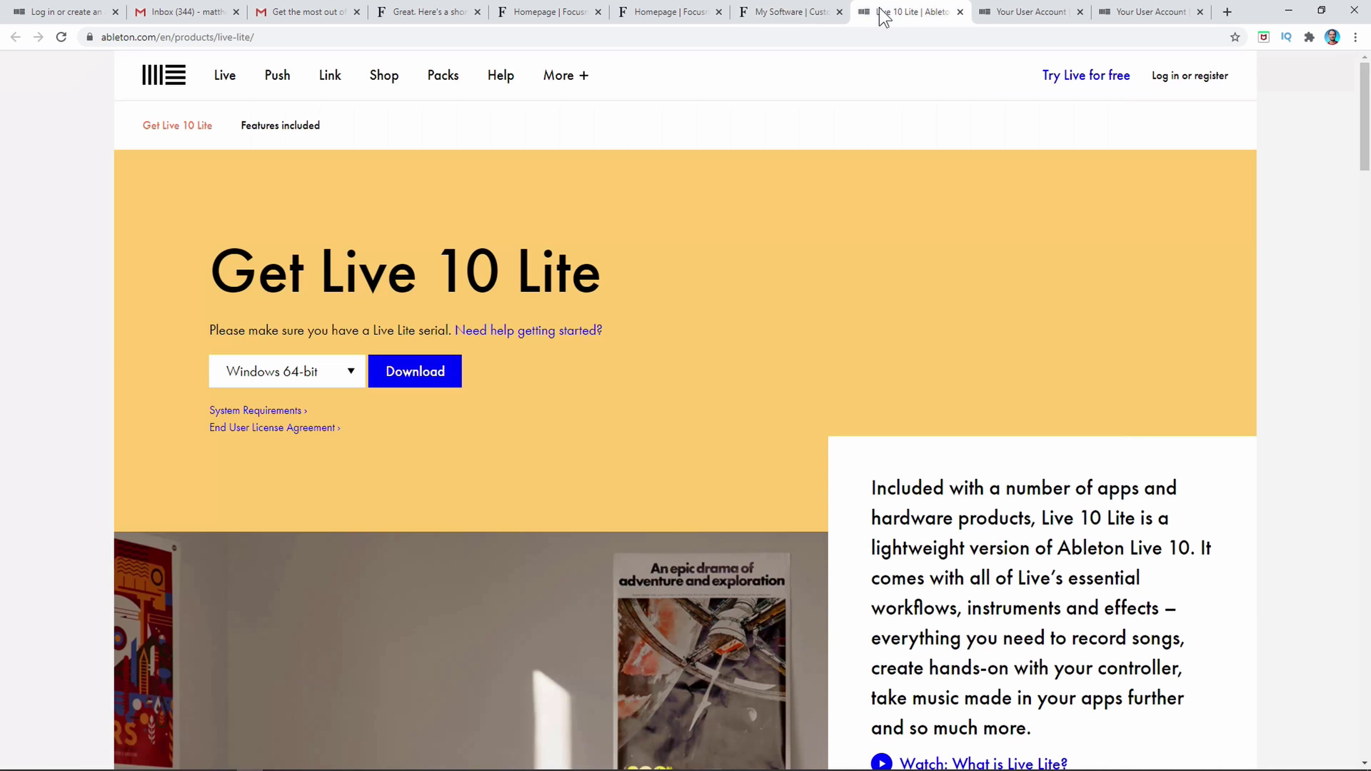
{"action": "left_click", "coordinate": [1005, 11]}
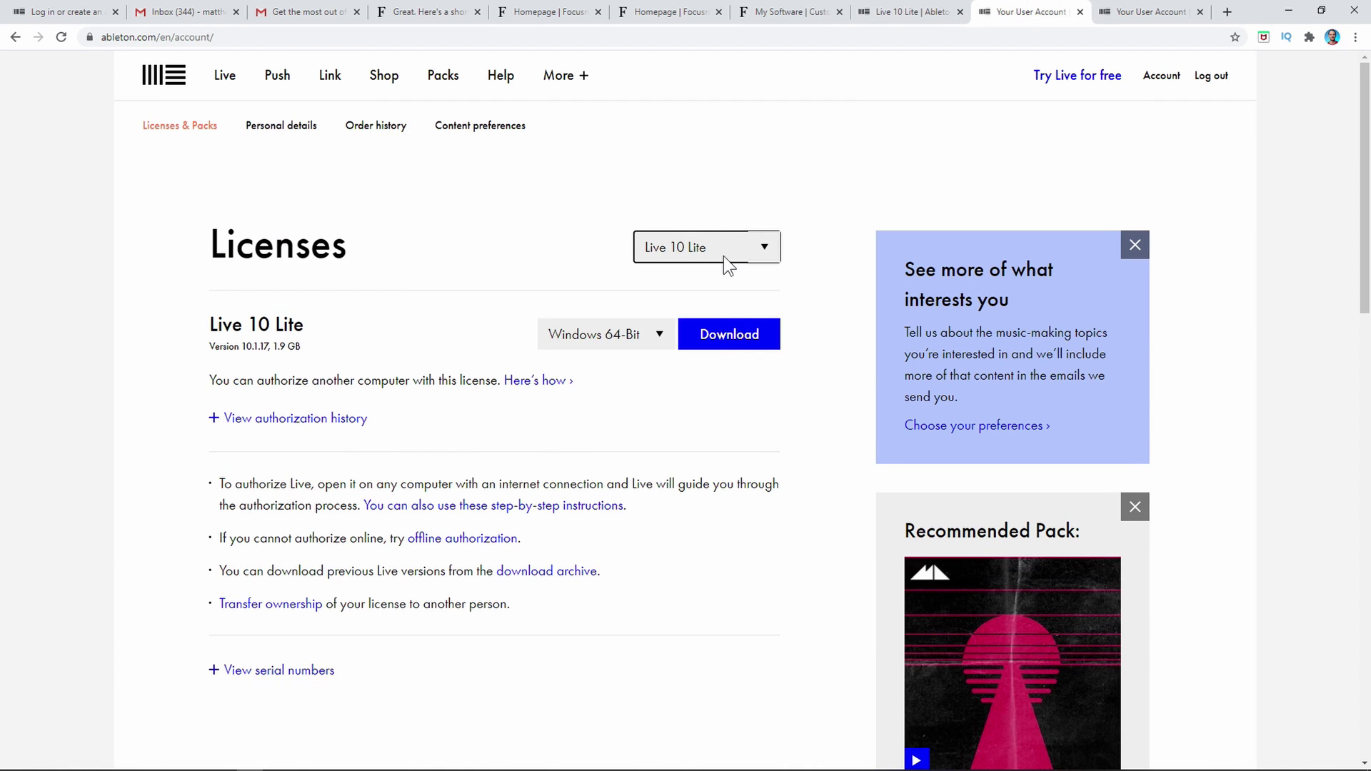
{"action": "left_click", "coordinate": [723, 255]}
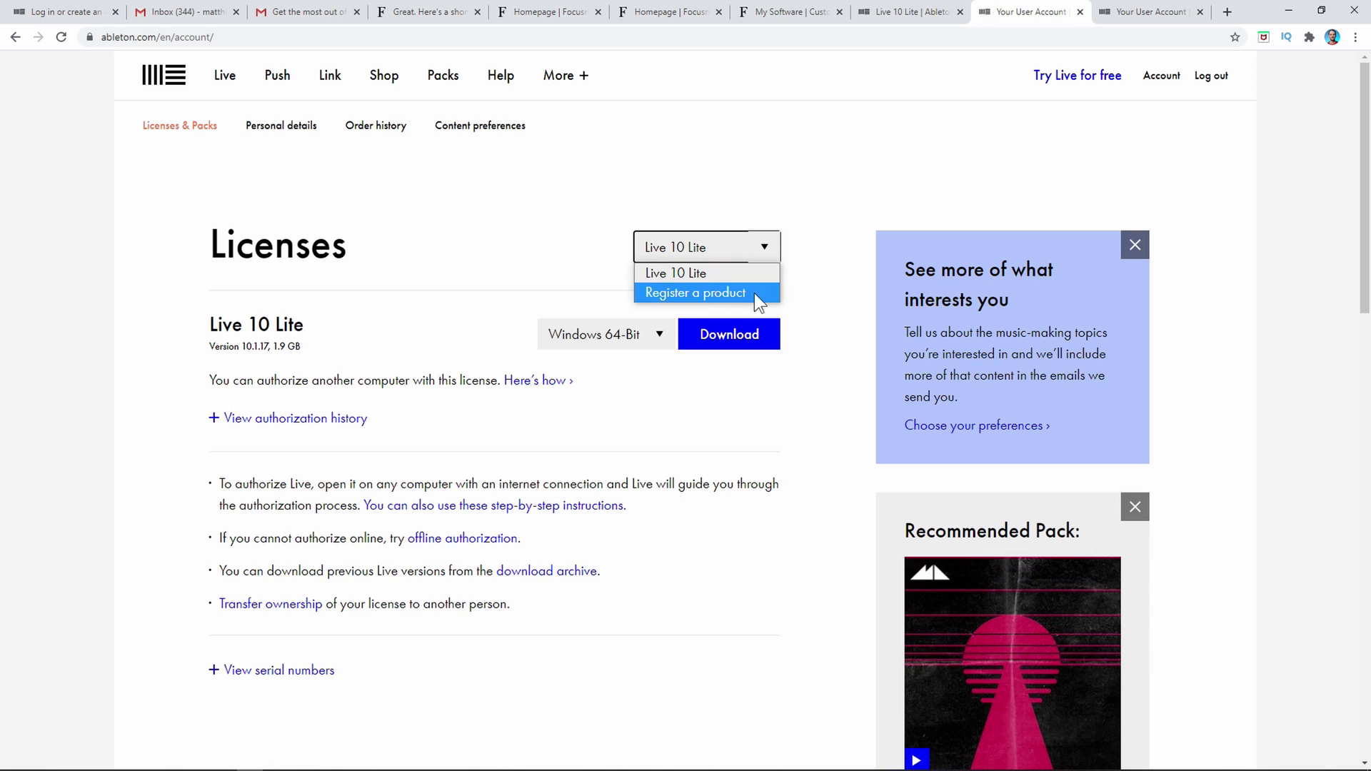
{"action": "left_click", "coordinate": [840, 268]}
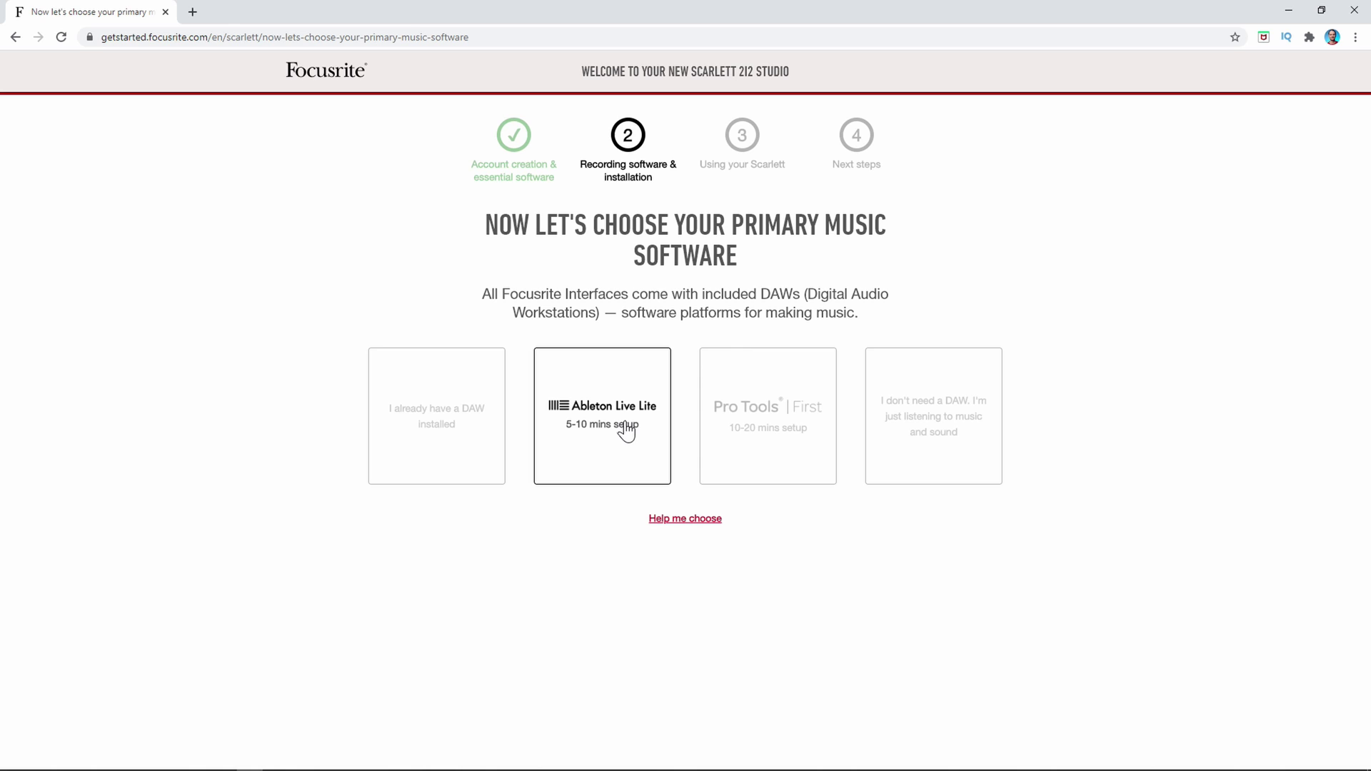
- Choose Ableton Live Lite as the primary music software in the Scarlett setup and continue to My Software
{"action": "left_click", "coordinate": [608, 463]}
{"action": "left_click", "coordinate": [677, 568]}
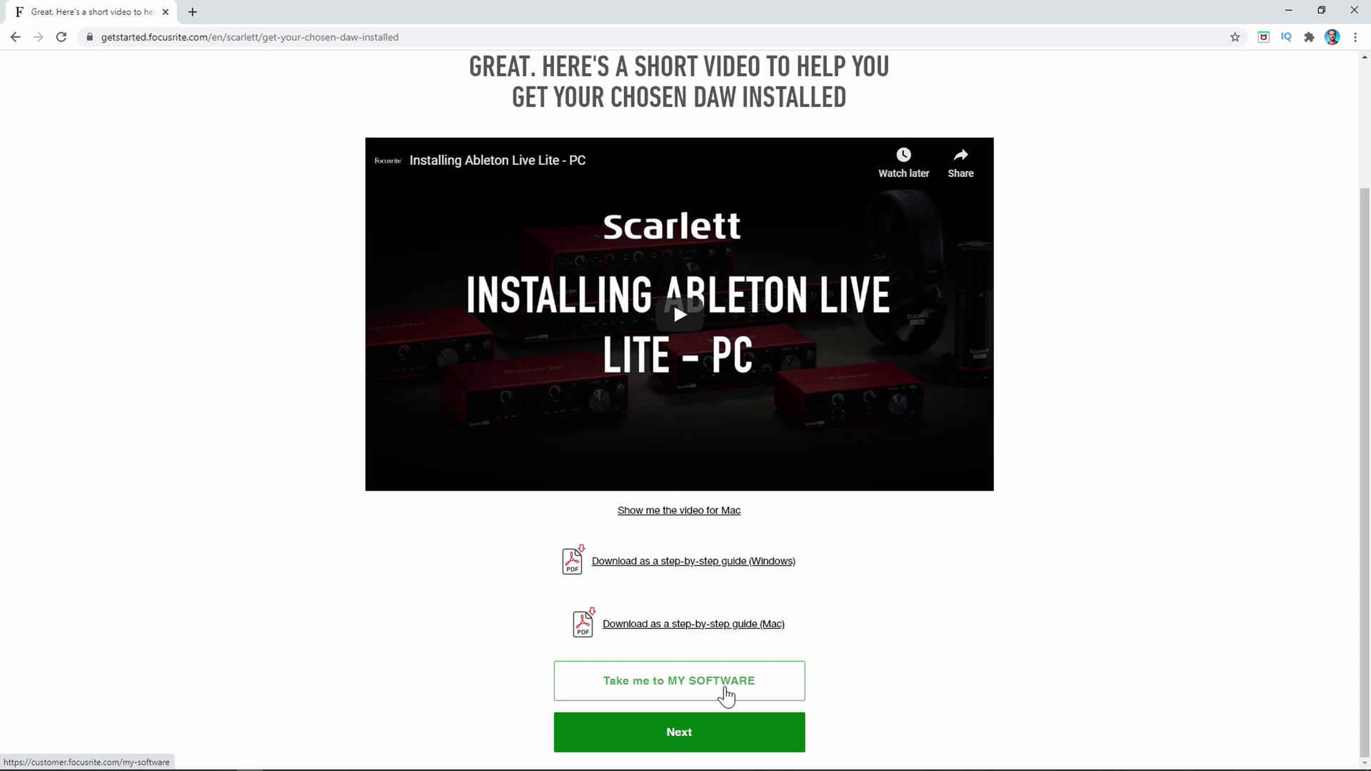
{"action": "left_click", "coordinate": [725, 693]}
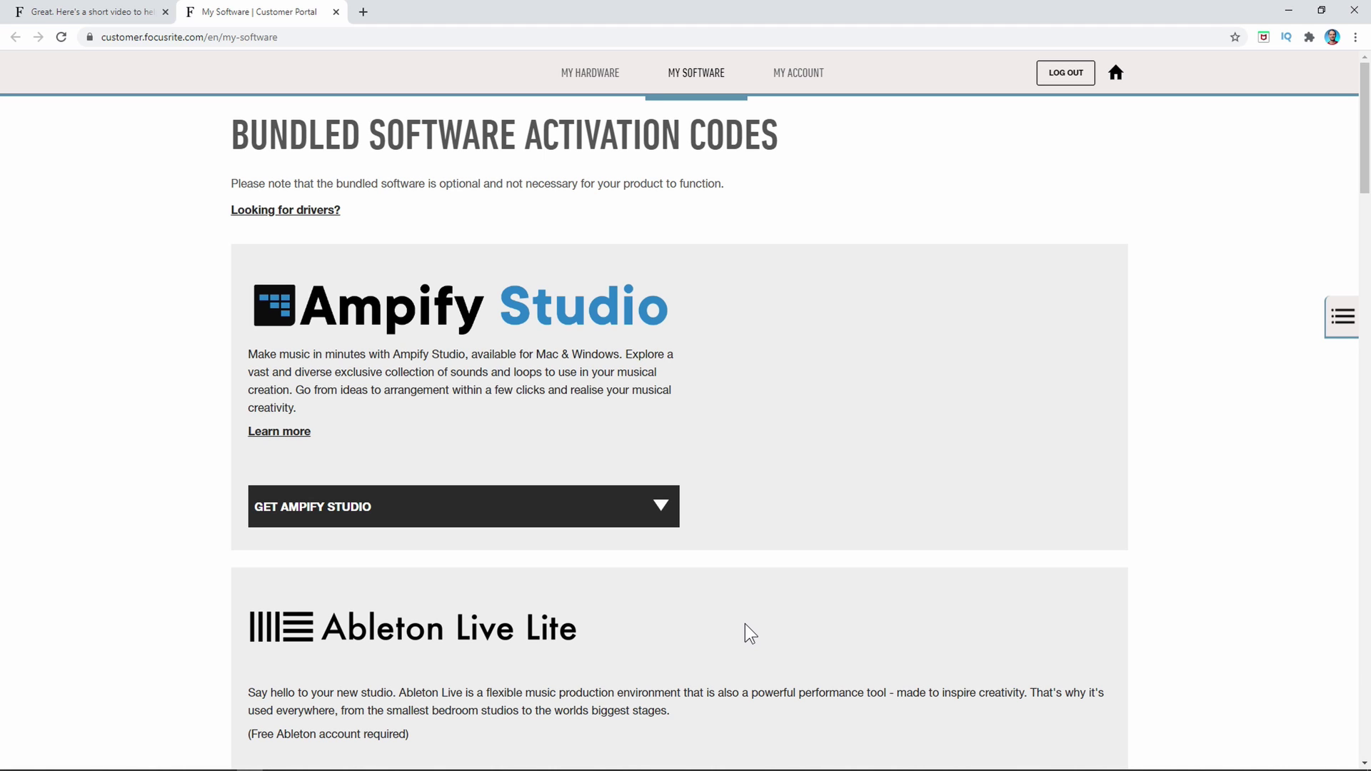
- Browse the bundled software offers, reveal the Ableton Live Lite activation code and follow it to redeem on the Ableton site
{"action": "scroll", "coordinate": [1281, 536], "scroll_direction": "down", "scroll_amount": 20}
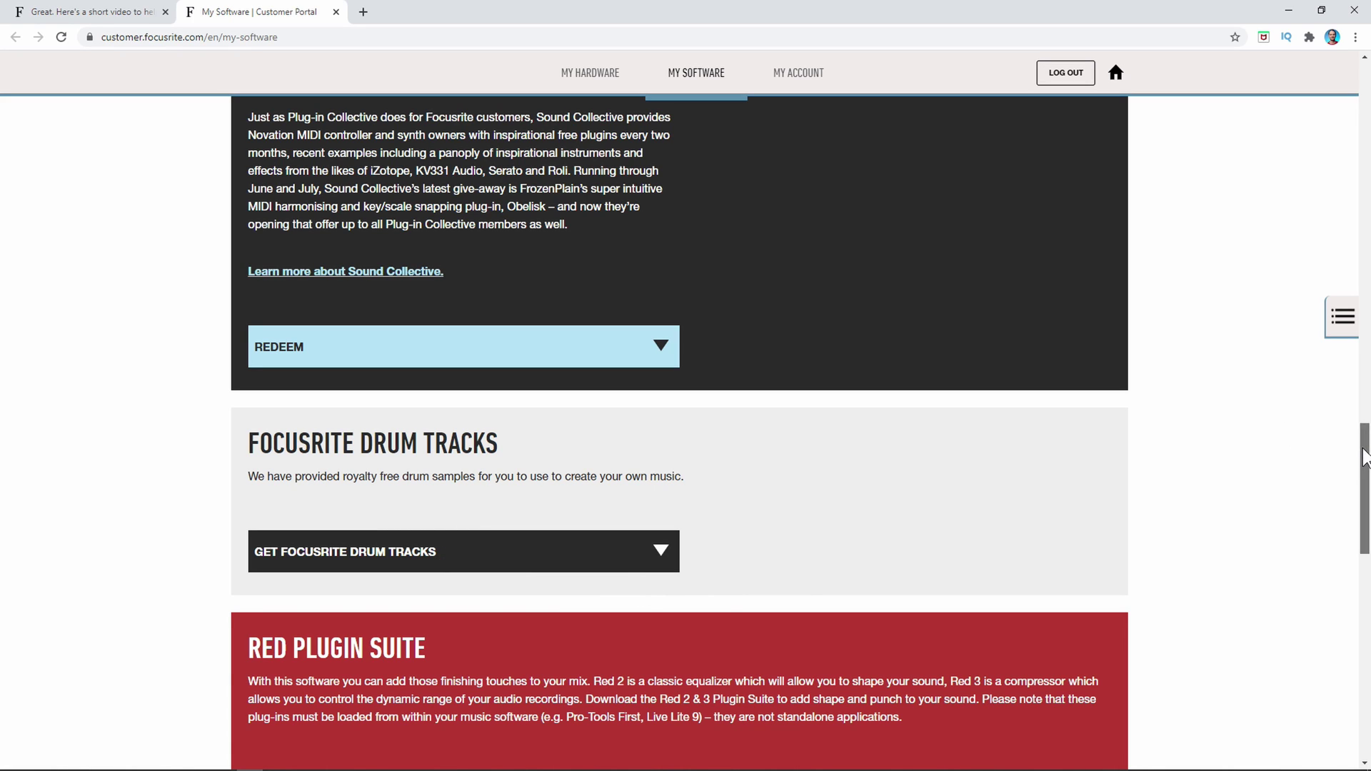
{"action": "scroll", "coordinate": [1364, 457], "scroll_direction": "down", "scroll_amount": 5}
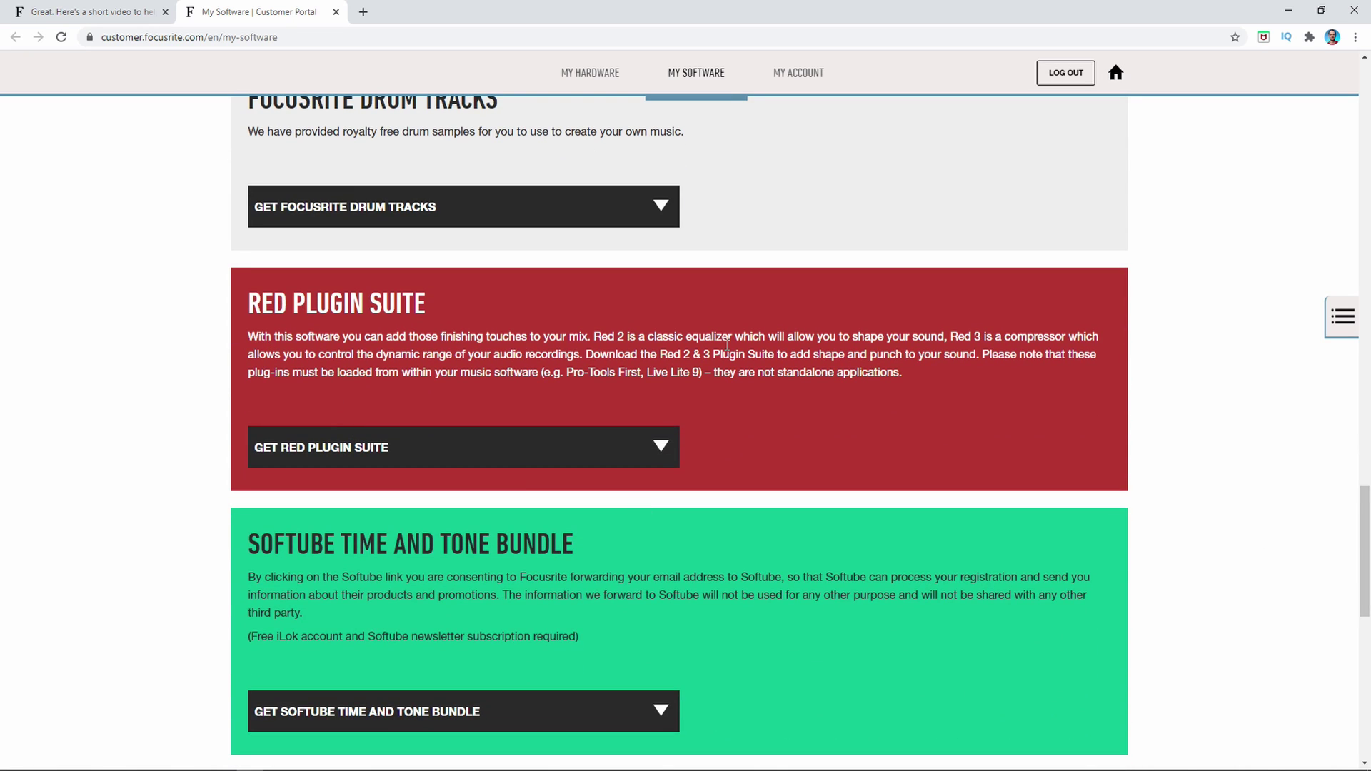
{"action": "scroll", "coordinate": [428, 418], "scroll_direction": "down", "scroll_amount": 3}
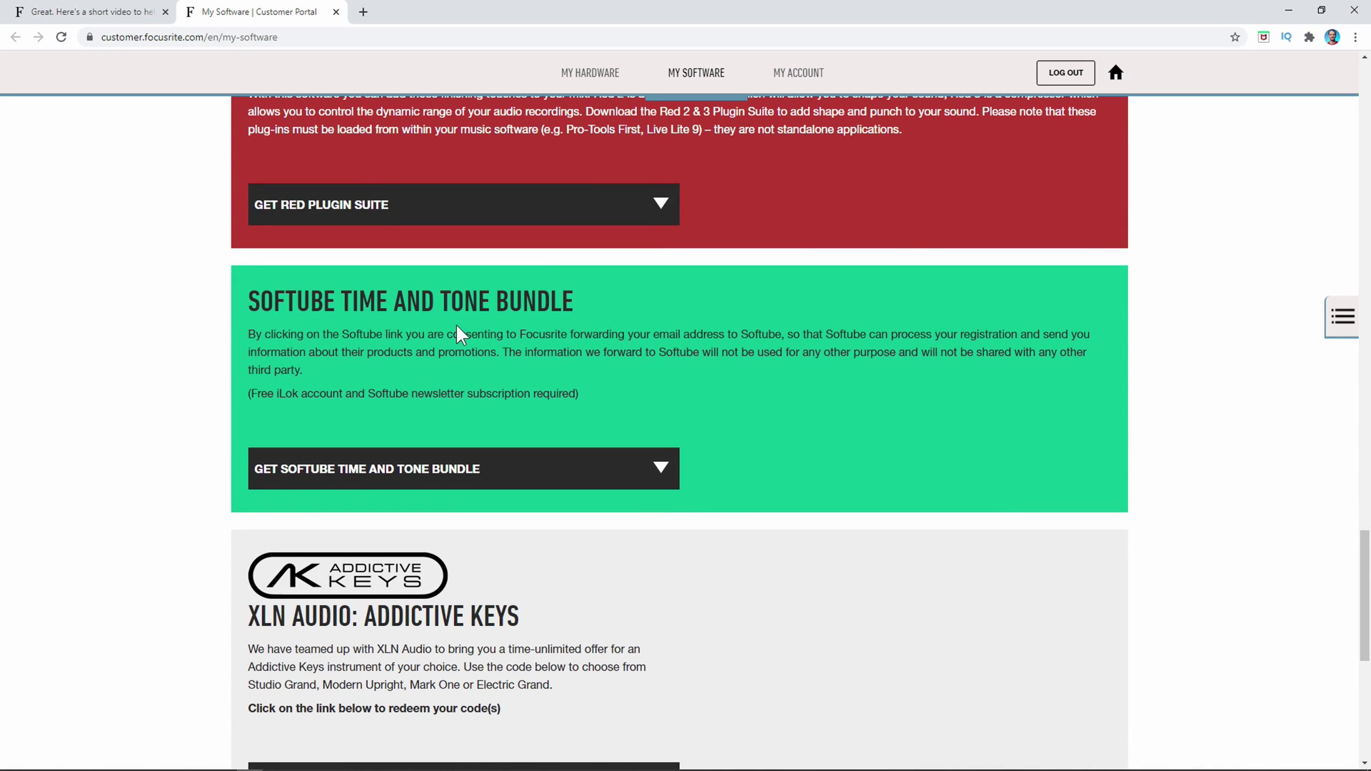
{"action": "scroll", "coordinate": [670, 528], "scroll_direction": "down", "scroll_amount": 4}
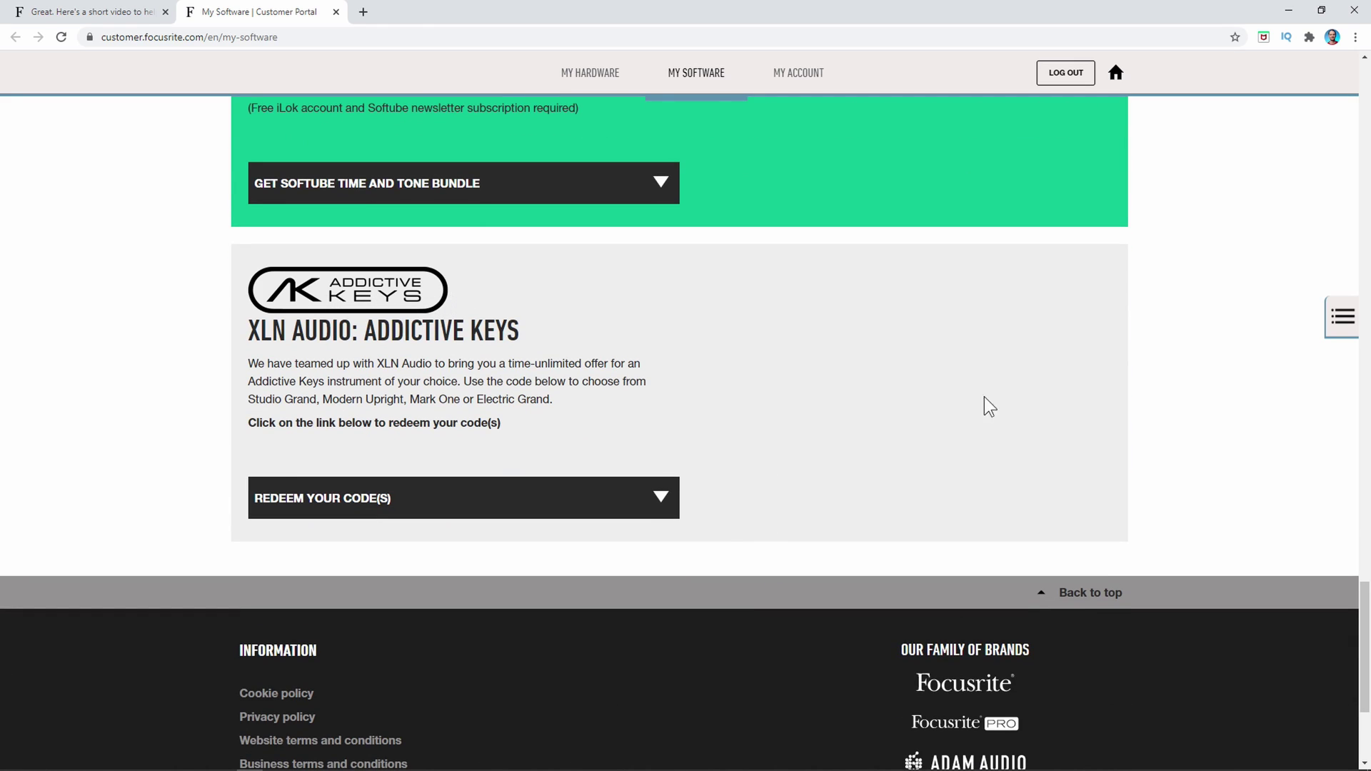
{"action": "left_click_drag", "start_coordinate": [1365, 646], "coordinate": [1362, 197]}
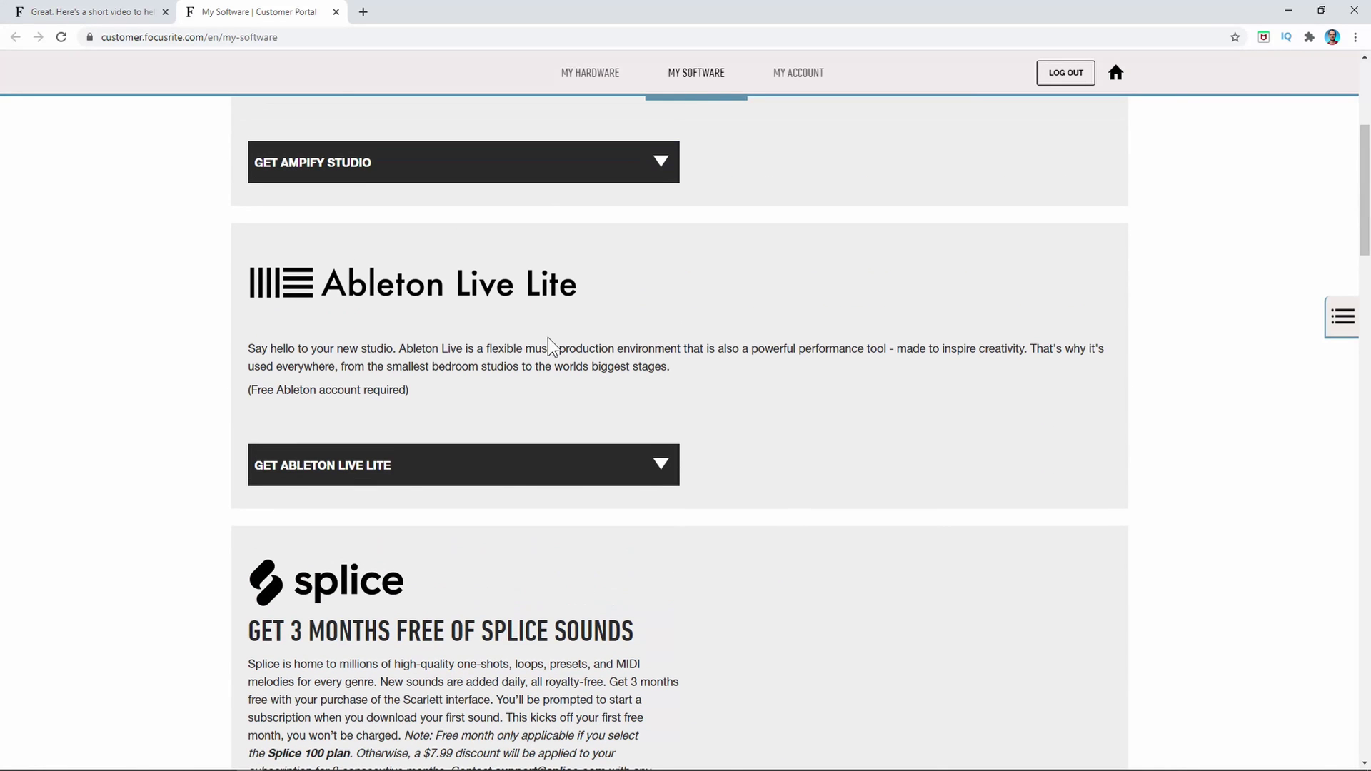
{"action": "left_click", "coordinate": [339, 471]}
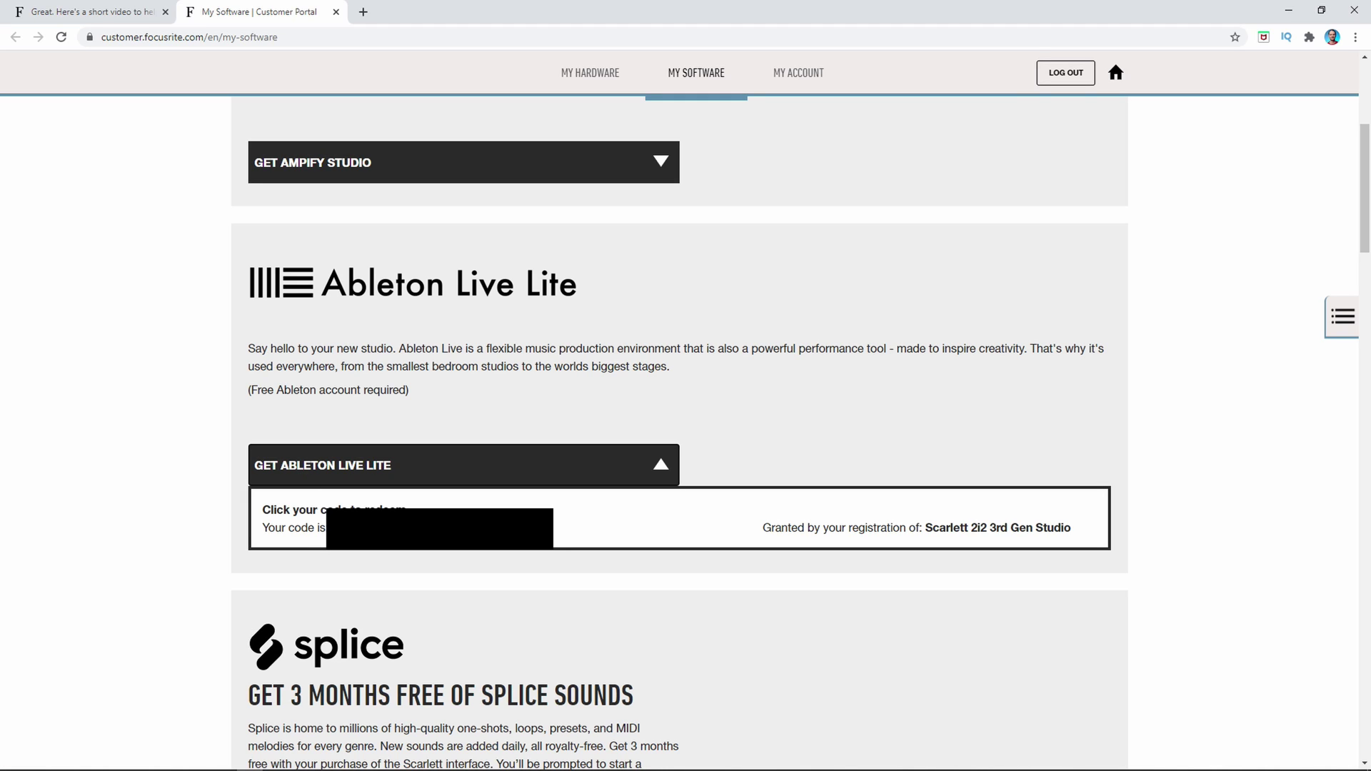
{"action": "left_click", "coordinate": [412, 517]}
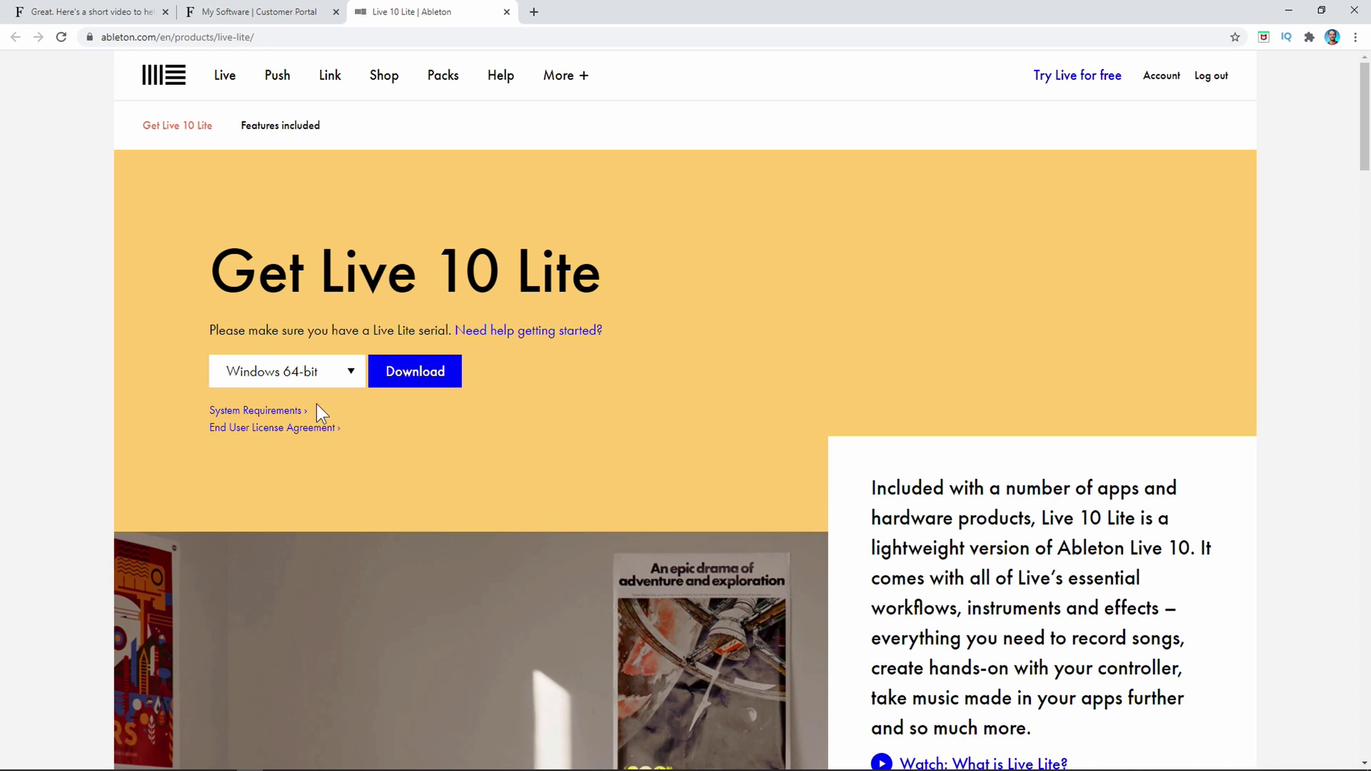
- Download the Windows 64-bit version of Live 10 Lite and show the downloaded archive in its folder
{"action": "left_click", "coordinate": [404, 382]}
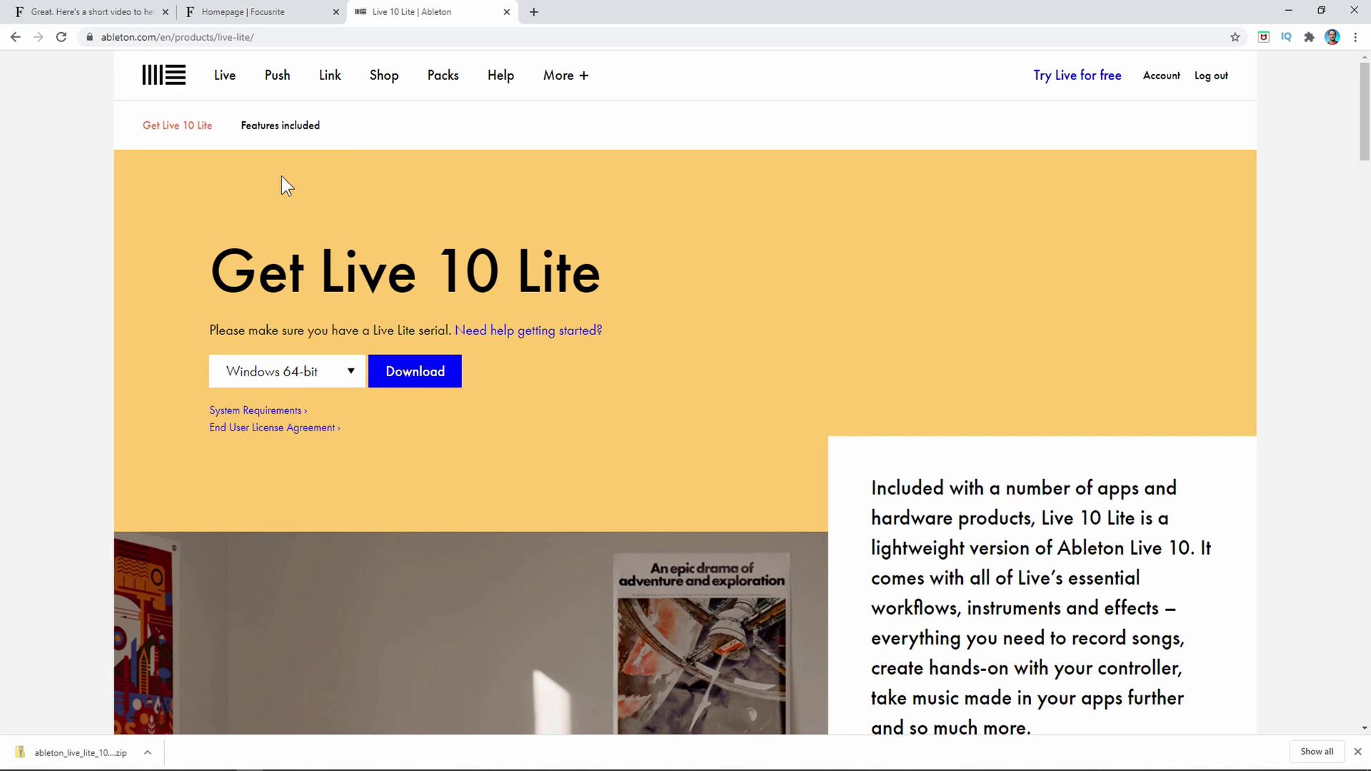
{"action": "left_click", "coordinate": [148, 753]}
{"action": "left_click", "coordinate": [164, 700]}
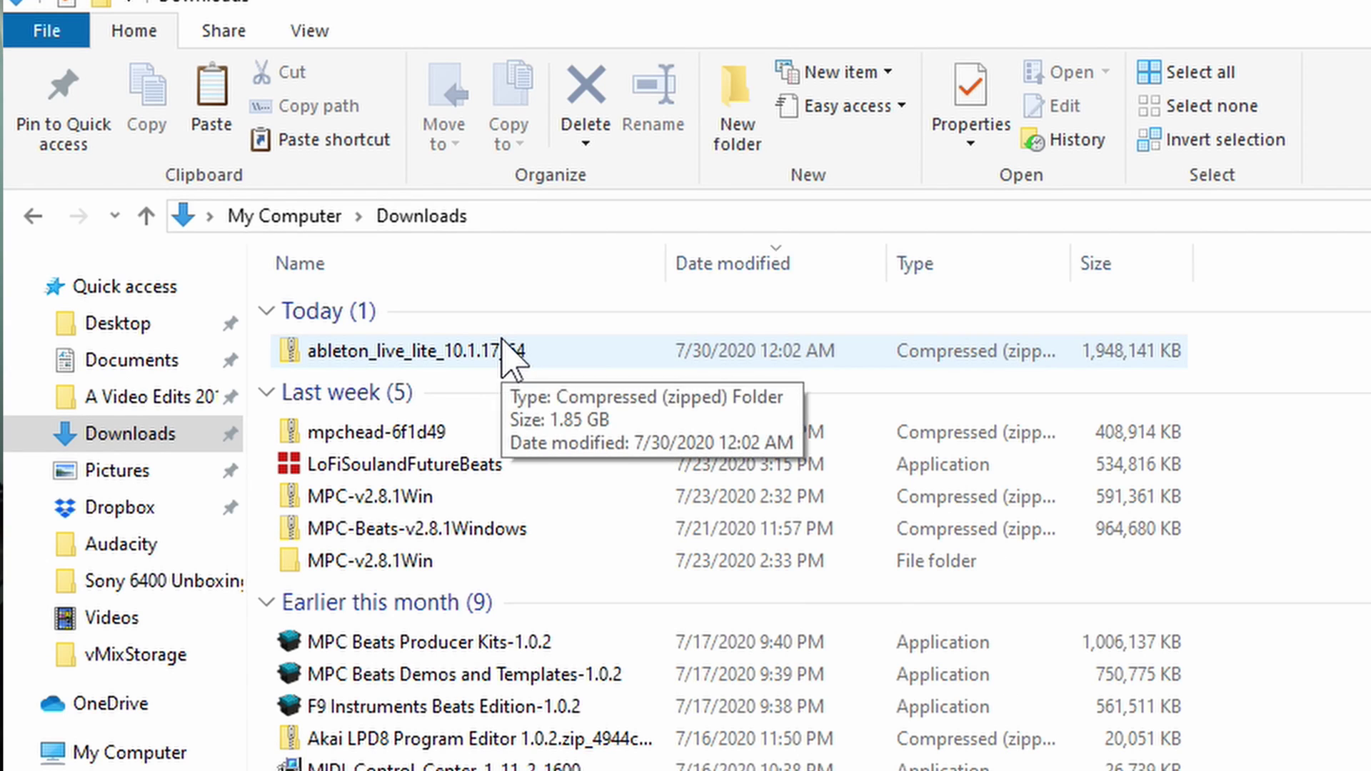
- Move the ableton_live_lite_10.1.17_64 archive from Downloads to the desktop and place the MPC-Beats archive below the other desktop icons
{"action": "left_click", "coordinate": [505, 351]}
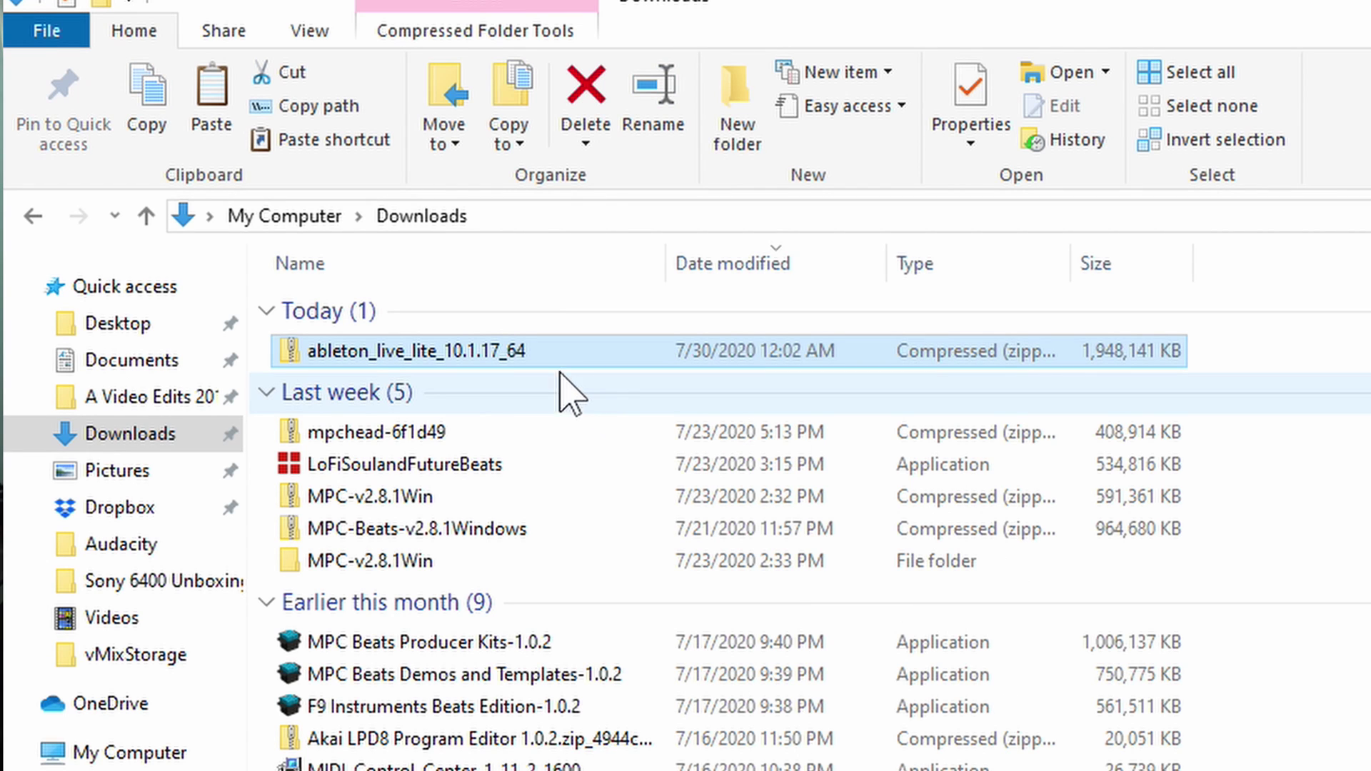
{"action": "left_click_drag", "start_coordinate": [1038, 11], "coordinate": [1370, 429]}
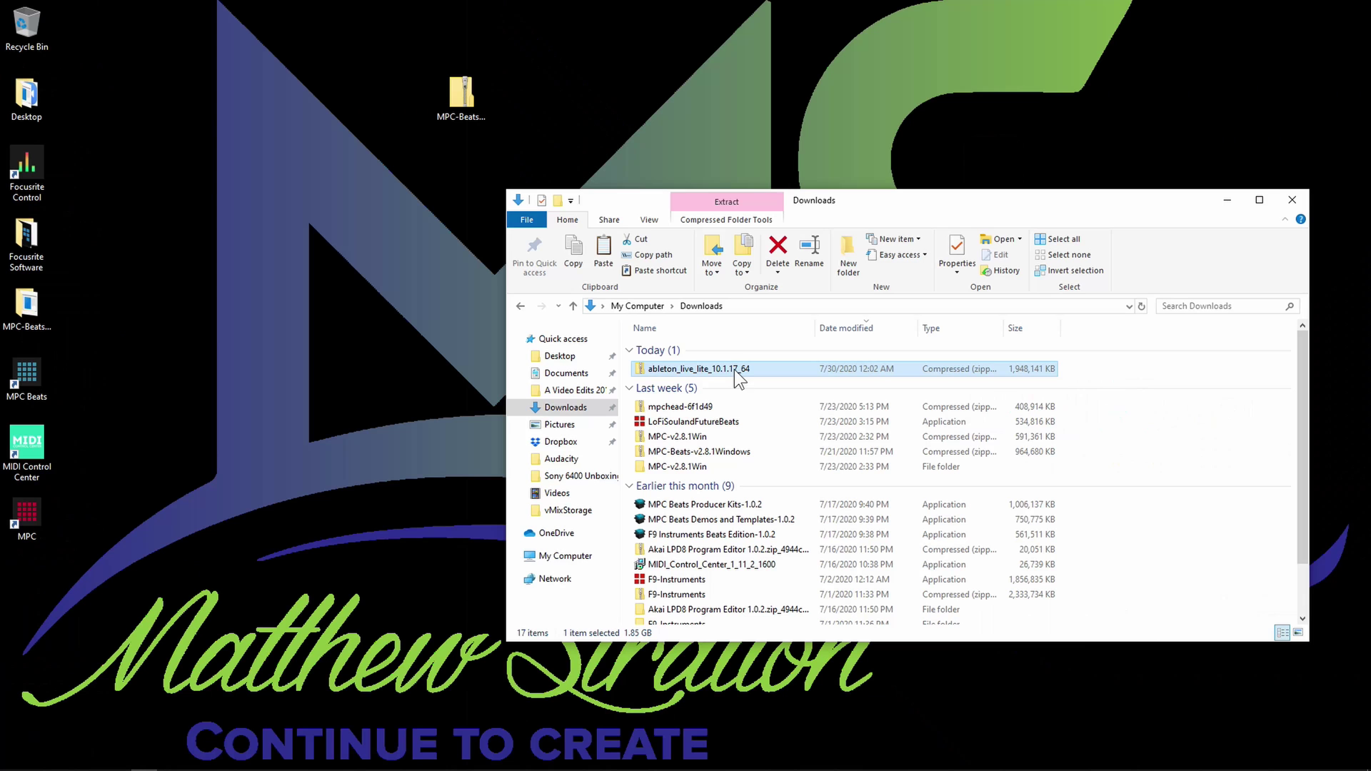
{"action": "left_click_drag", "start_coordinate": [734, 370], "coordinate": [550, 118]}
{"action": "left_click_drag", "start_coordinate": [466, 91], "coordinate": [32, 592]}
{"action": "left_click_drag", "start_coordinate": [572, 92], "coordinate": [507, 105]}
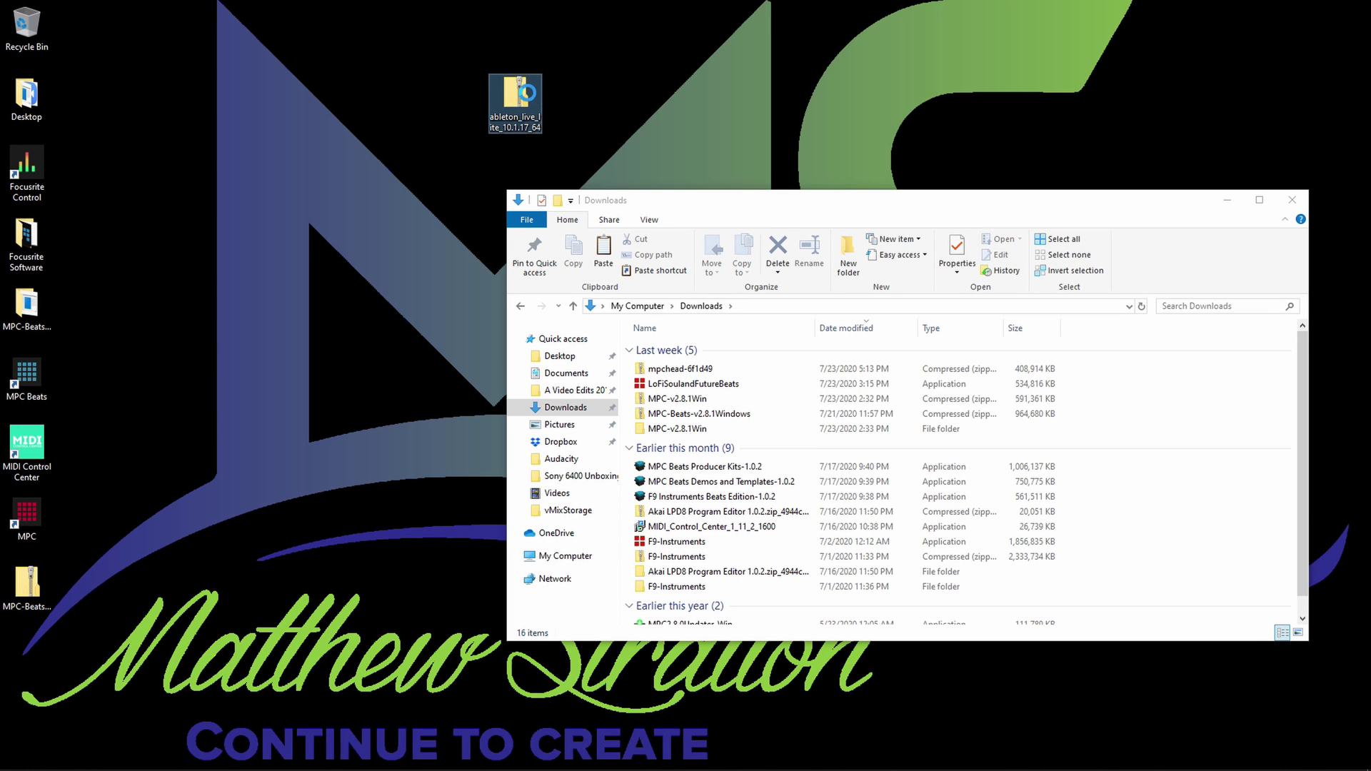
- Extract the ableton_live_lite_10.1.17_64 archive into its default folder on the desktop
{"action": "right_click", "coordinate": [520, 90]}
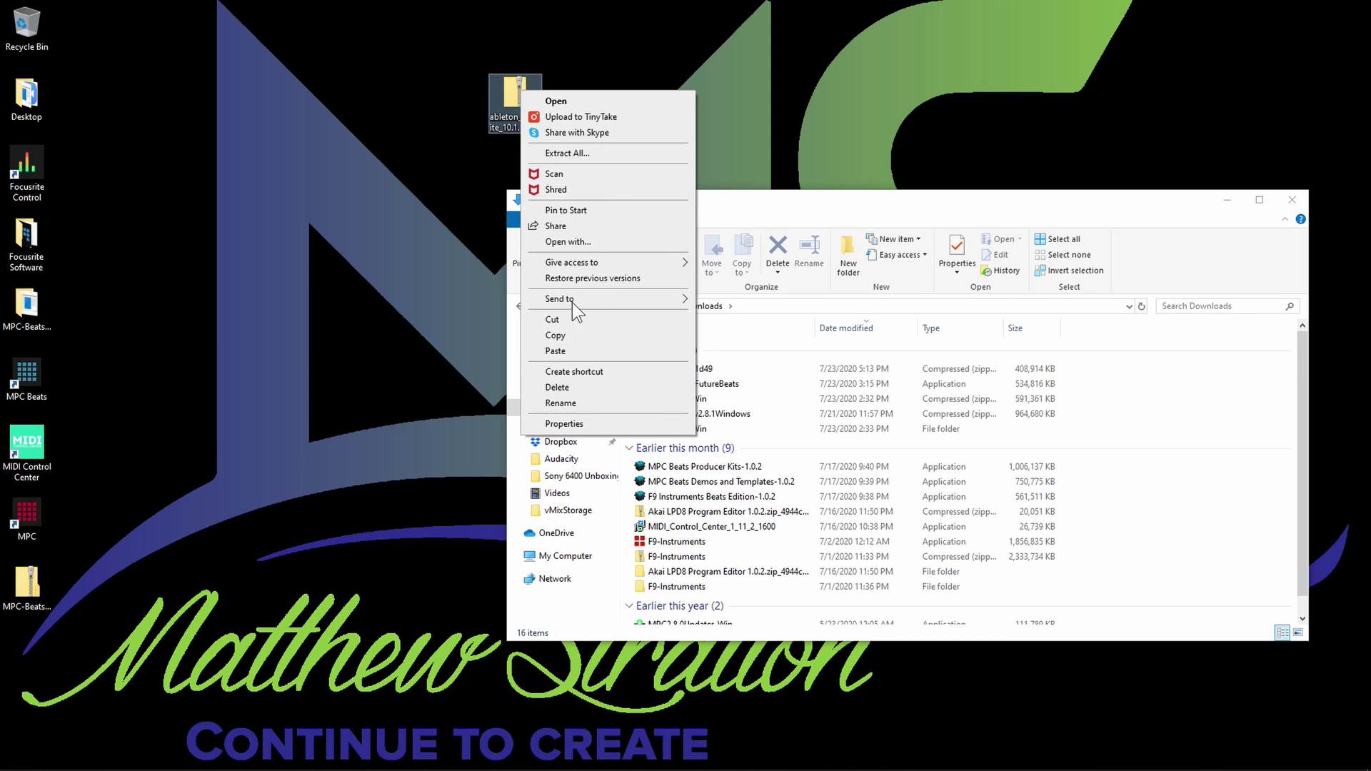
{"action": "left_click", "coordinate": [572, 154]}
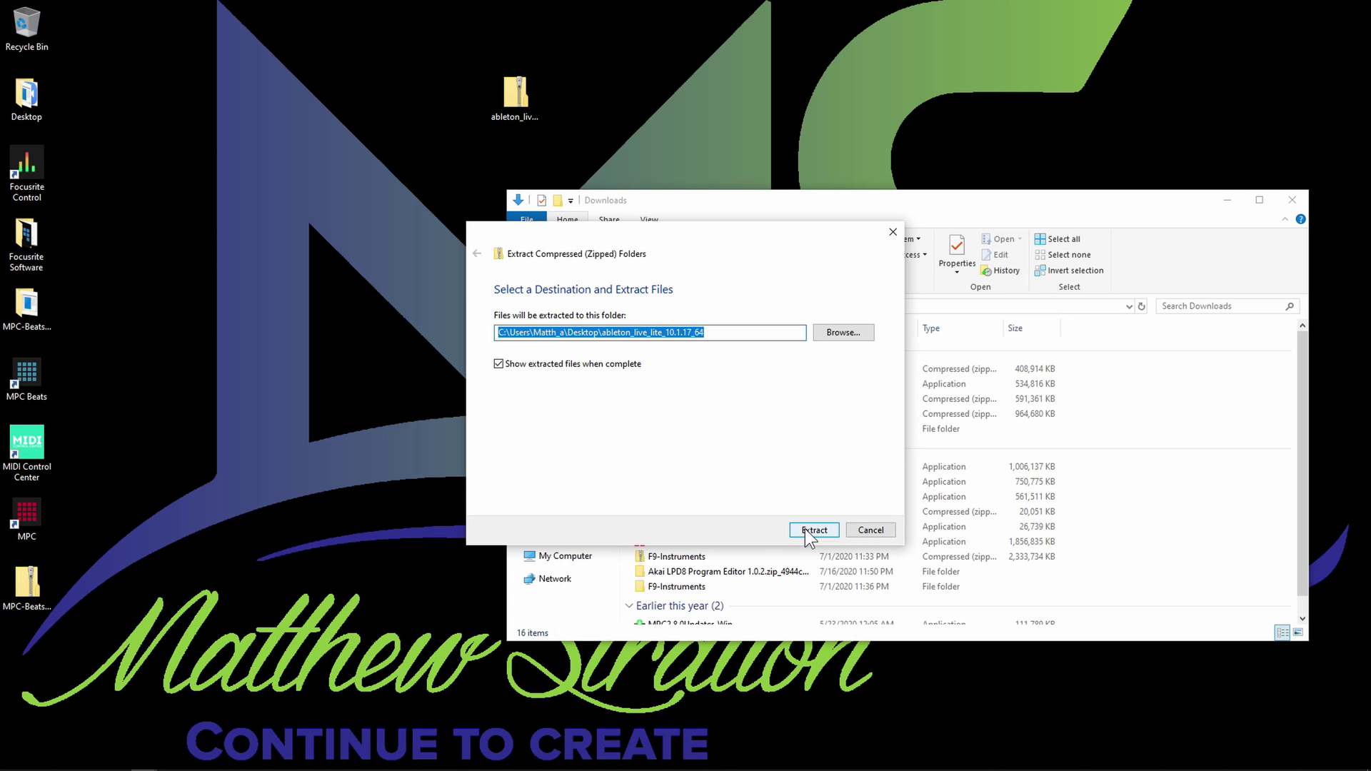
{"action": "left_click", "coordinate": [804, 529]}
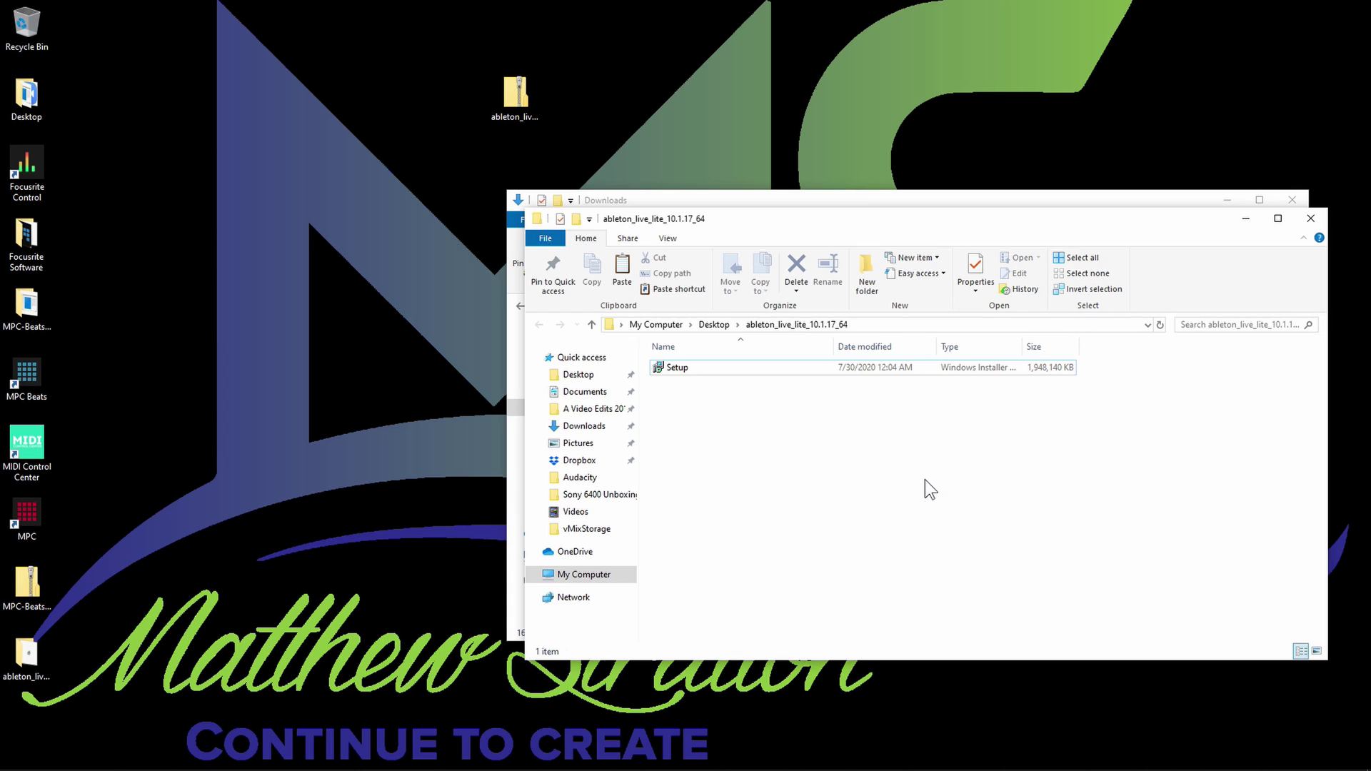
- Run the extracted Setup installer and accept the end-user license agreement for Ableton Live 10 Lite
{"action": "left_click", "coordinate": [688, 372]}
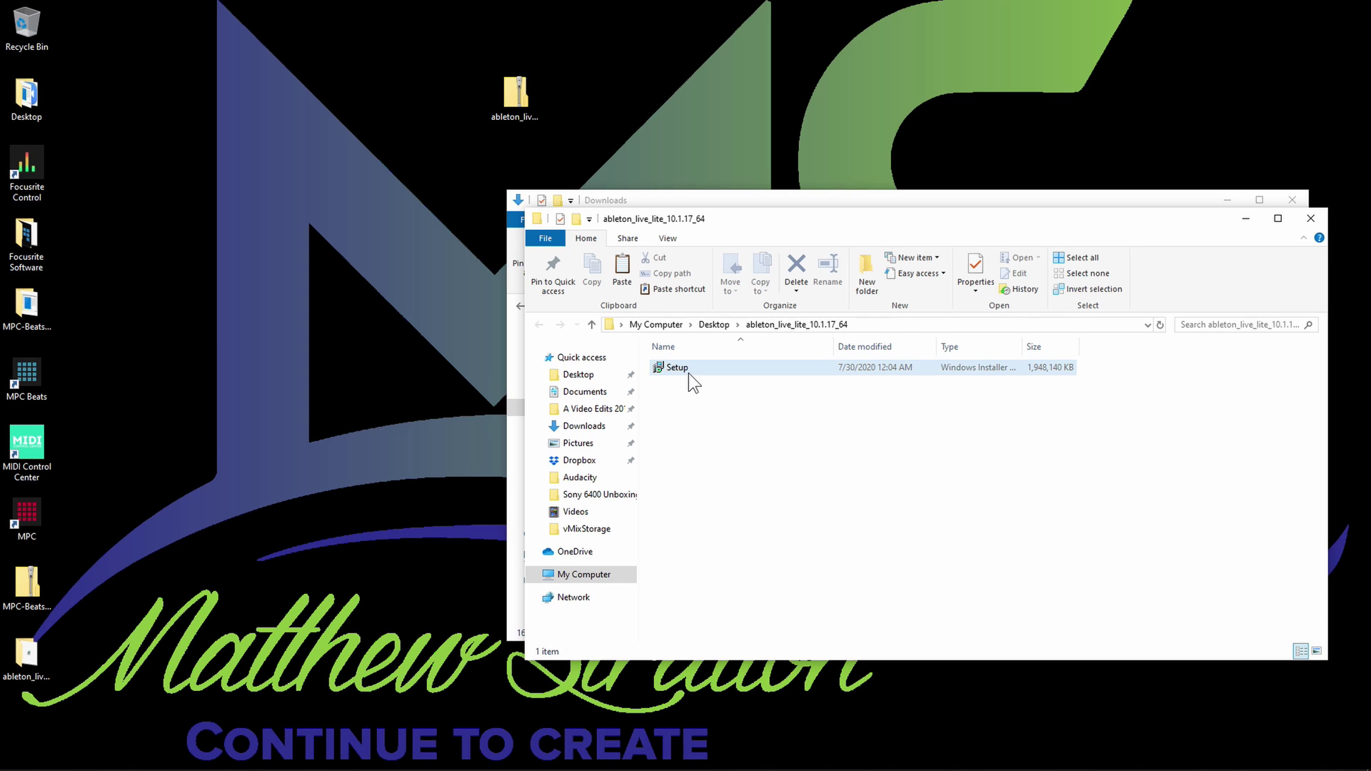
{"action": "double_click", "coordinate": [688, 368]}
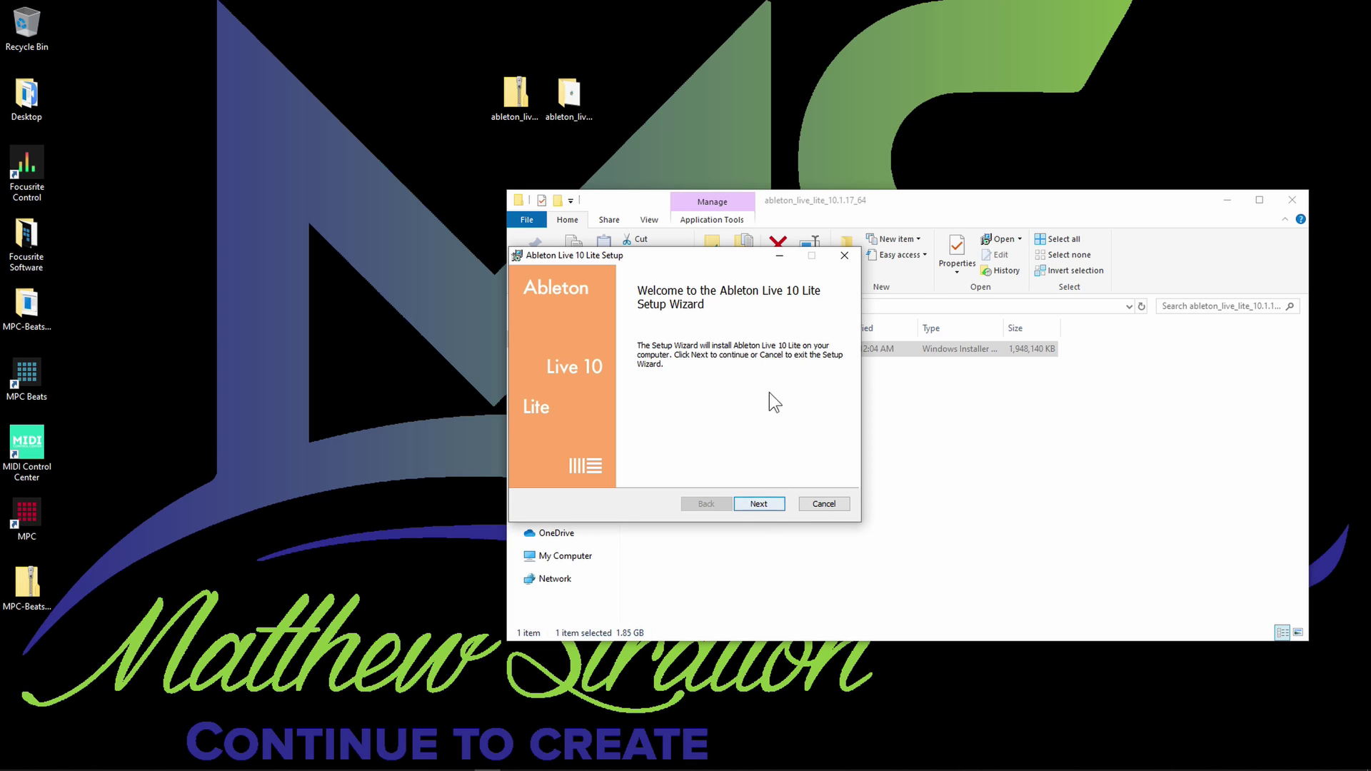
{"action": "left_click", "coordinate": [761, 507]}
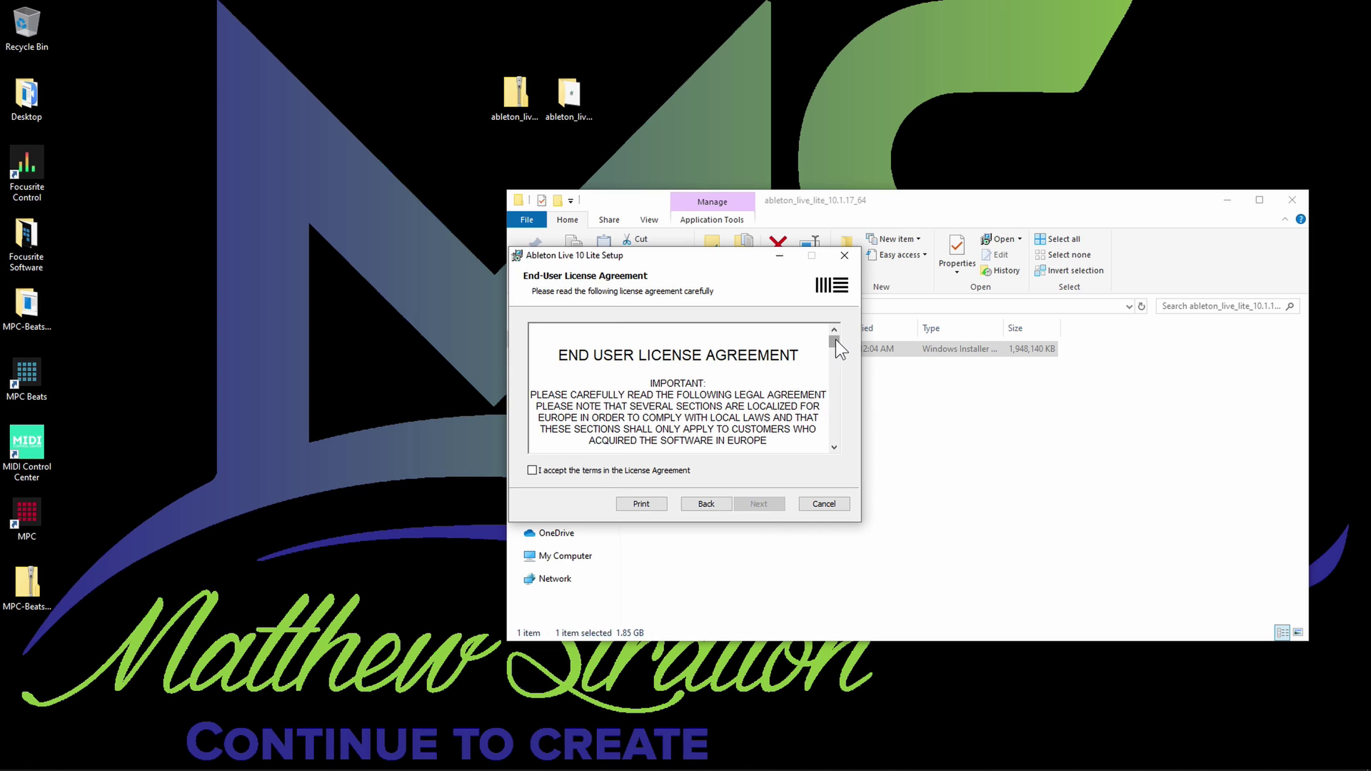
{"action": "left_click_drag", "start_coordinate": [836, 340], "coordinate": [843, 447]}
{"action": "left_click", "coordinate": [631, 474]}
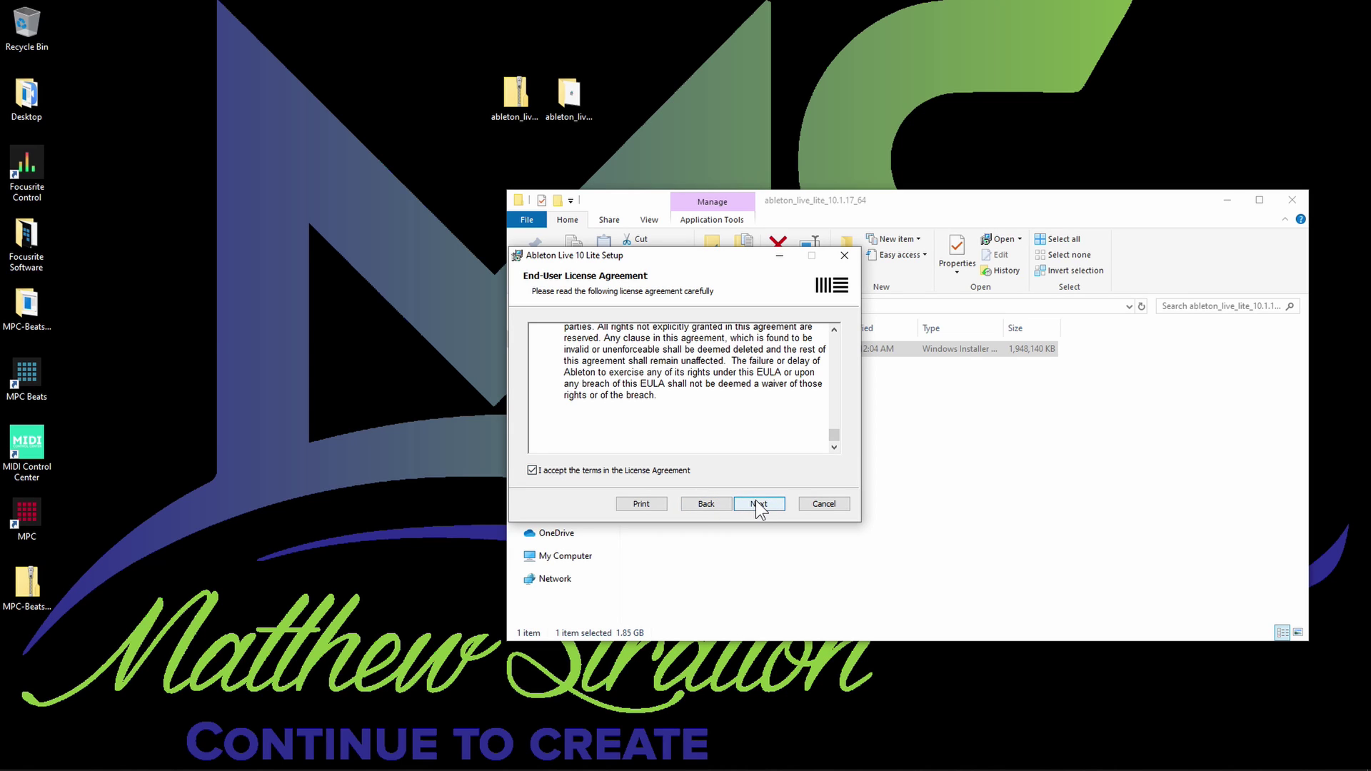
{"action": "left_click", "coordinate": [758, 504]}
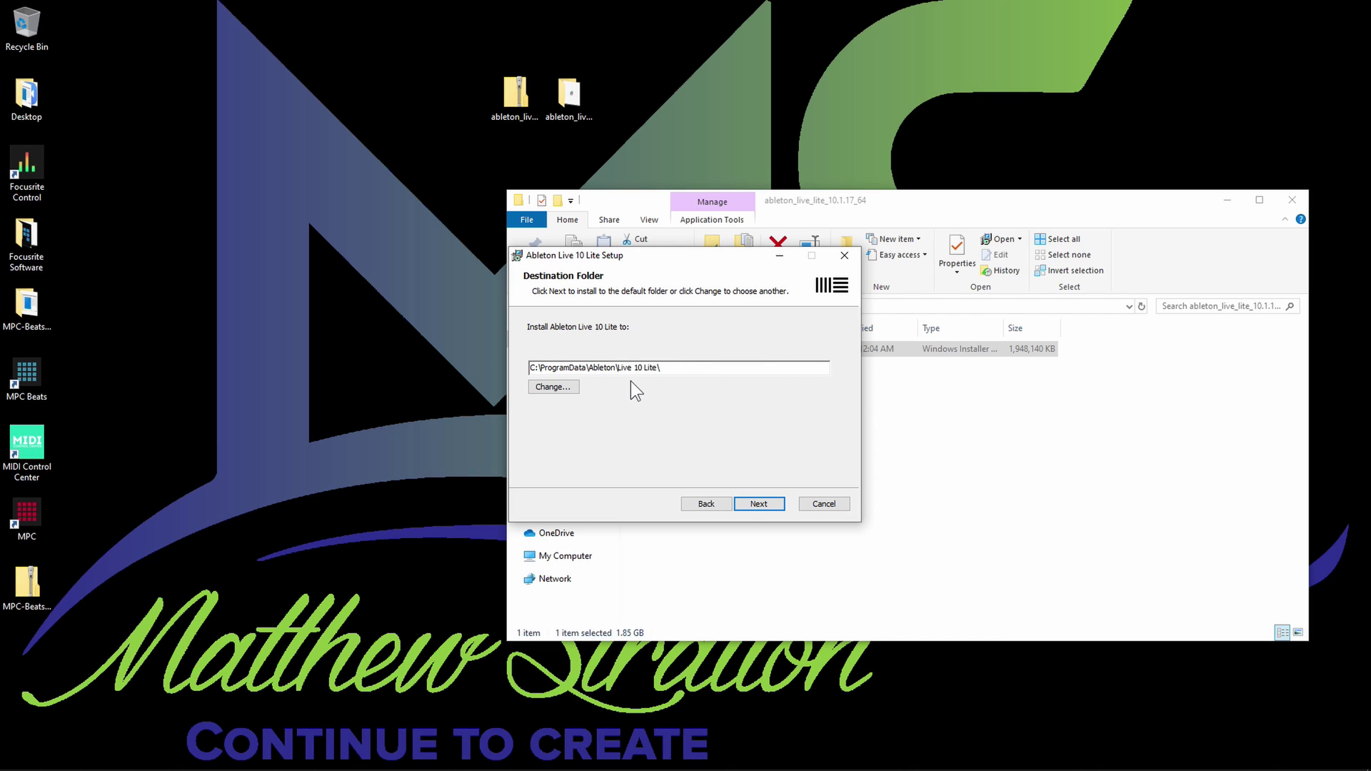
- Keep the default destination folder C:\ProgramData\Ableton\Live 10 Lite\ and install Ableton Live 10 Lite
{"action": "left_click", "coordinate": [552, 389]}
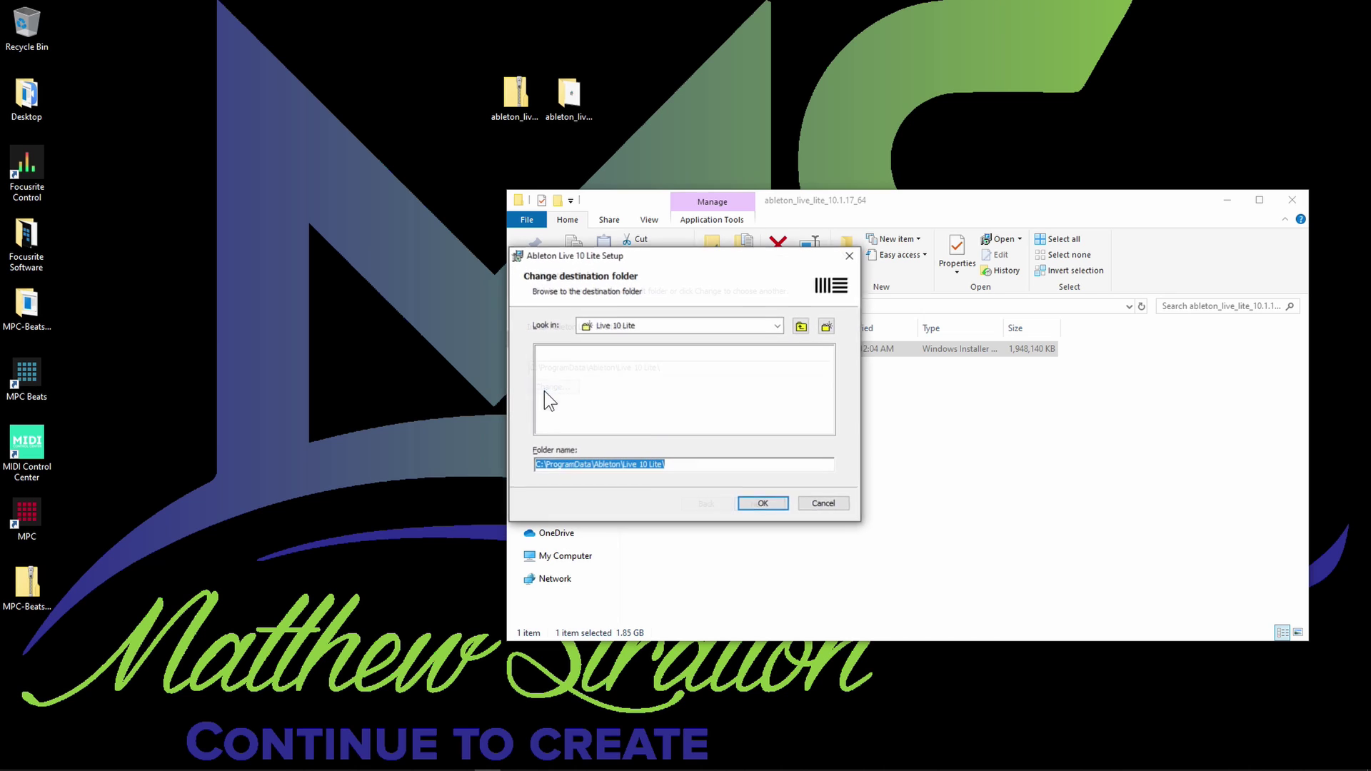
{"action": "left_click", "coordinate": [827, 502]}
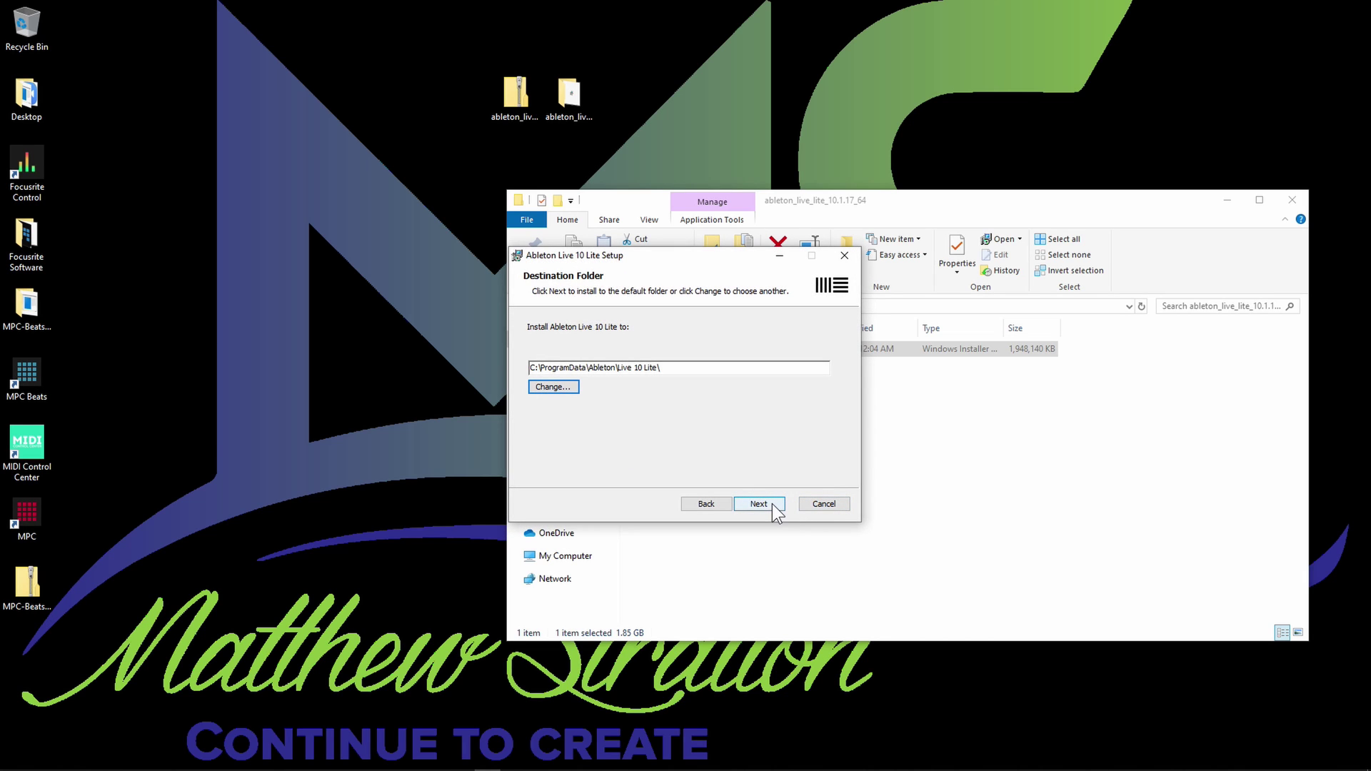
{"action": "left_click", "coordinate": [773, 503]}
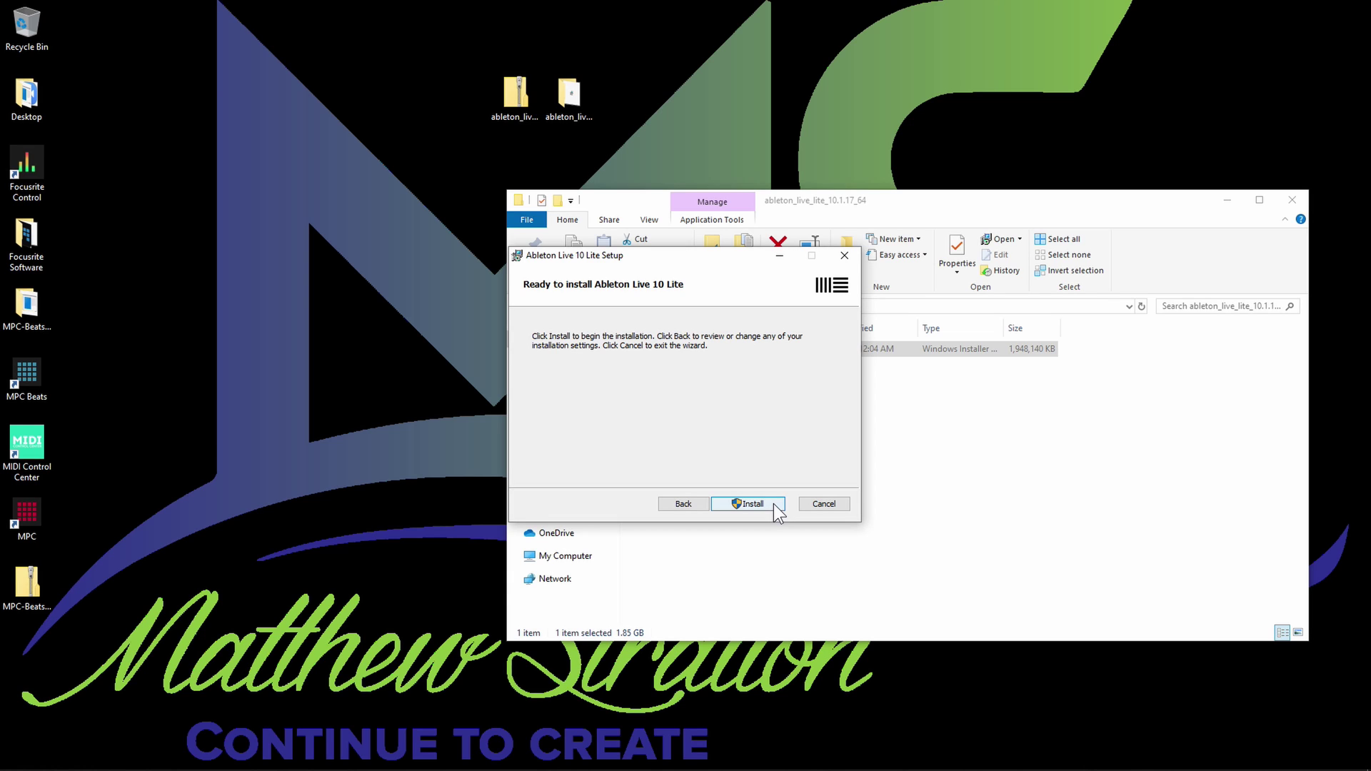
{"action": "left_click", "coordinate": [774, 503]}
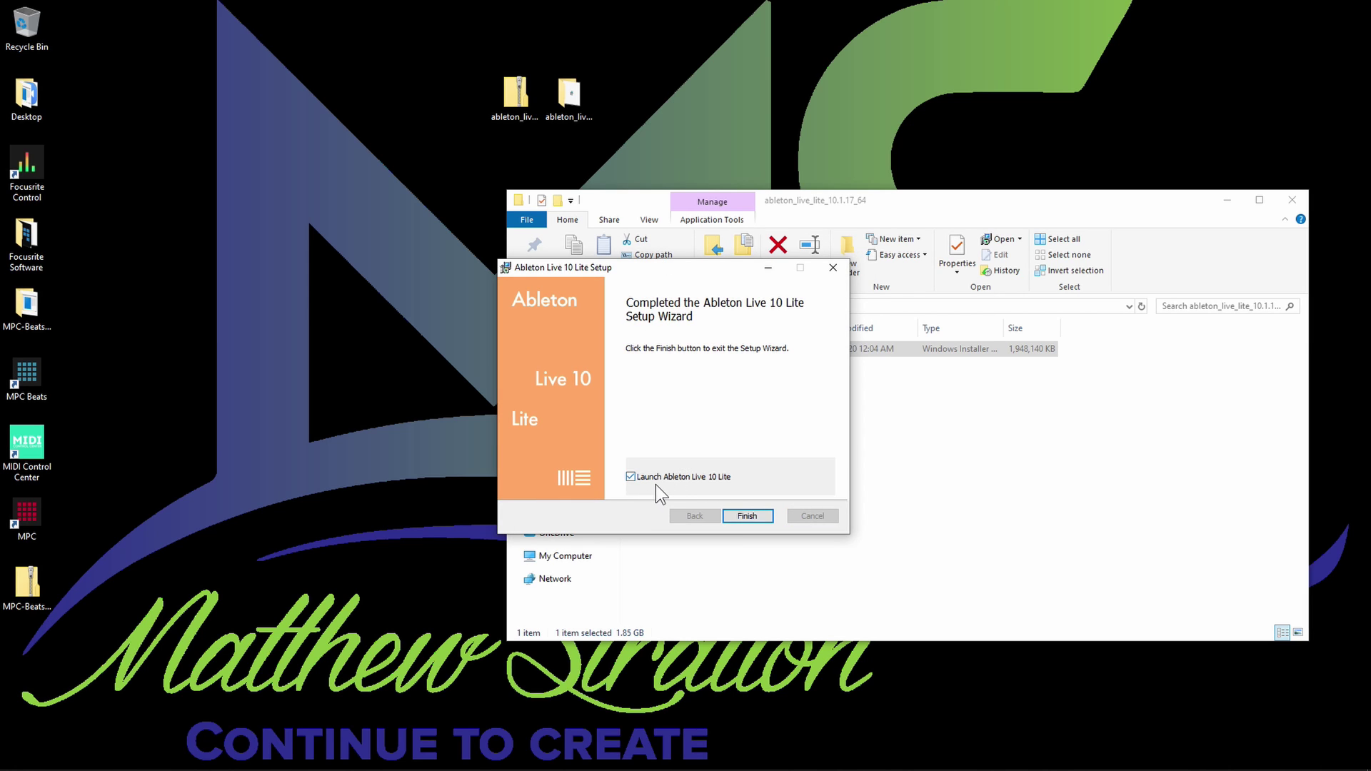
- Finish the setup wizard with Launch Ableton Live 10 Lite enabled and close the ableton_live_lite_10.1.17_64 folder window
{"action": "left_click", "coordinate": [724, 482]}
{"action": "left_click", "coordinate": [742, 515]}
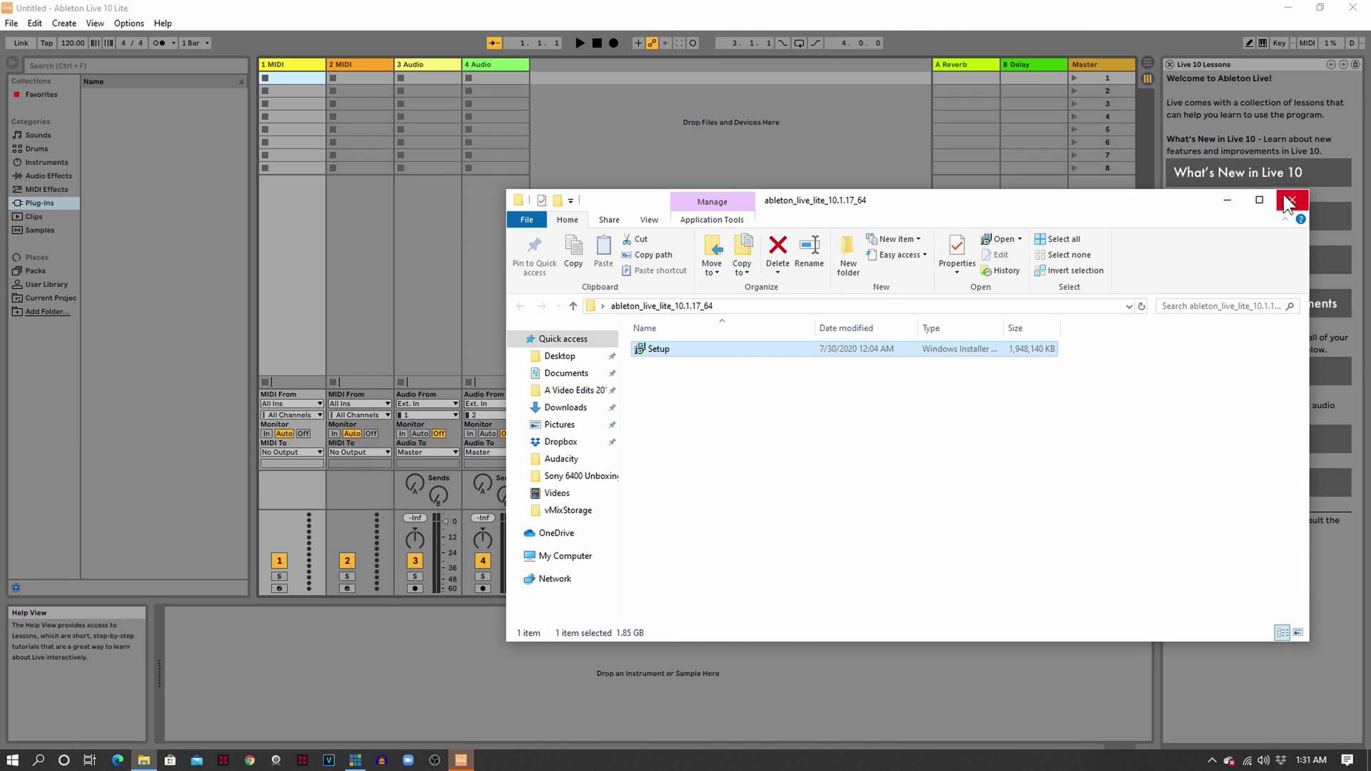
{"action": "left_click", "coordinate": [1285, 197]}
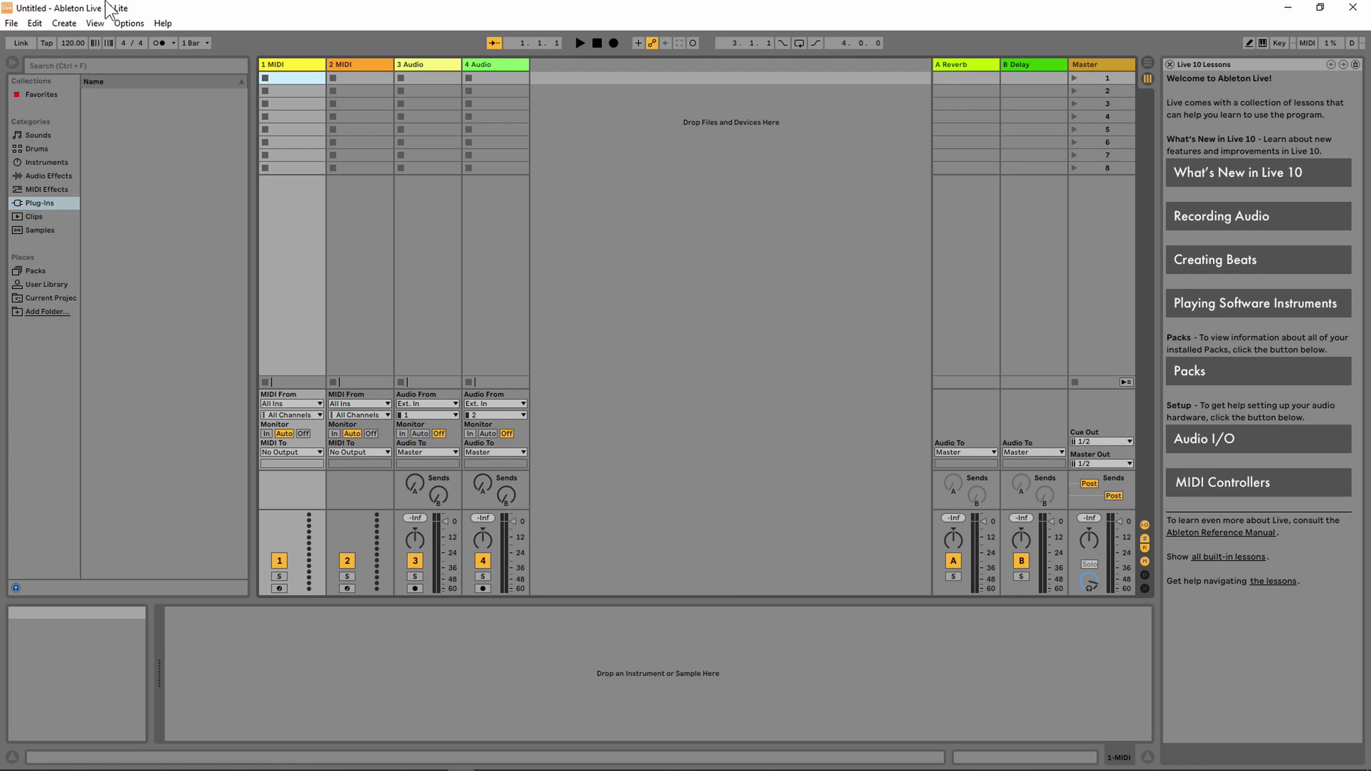
- Open the license preferences in Live and start the online authorization of this computer at ableton.com
{"action": "left_click", "coordinate": [141, 25]}
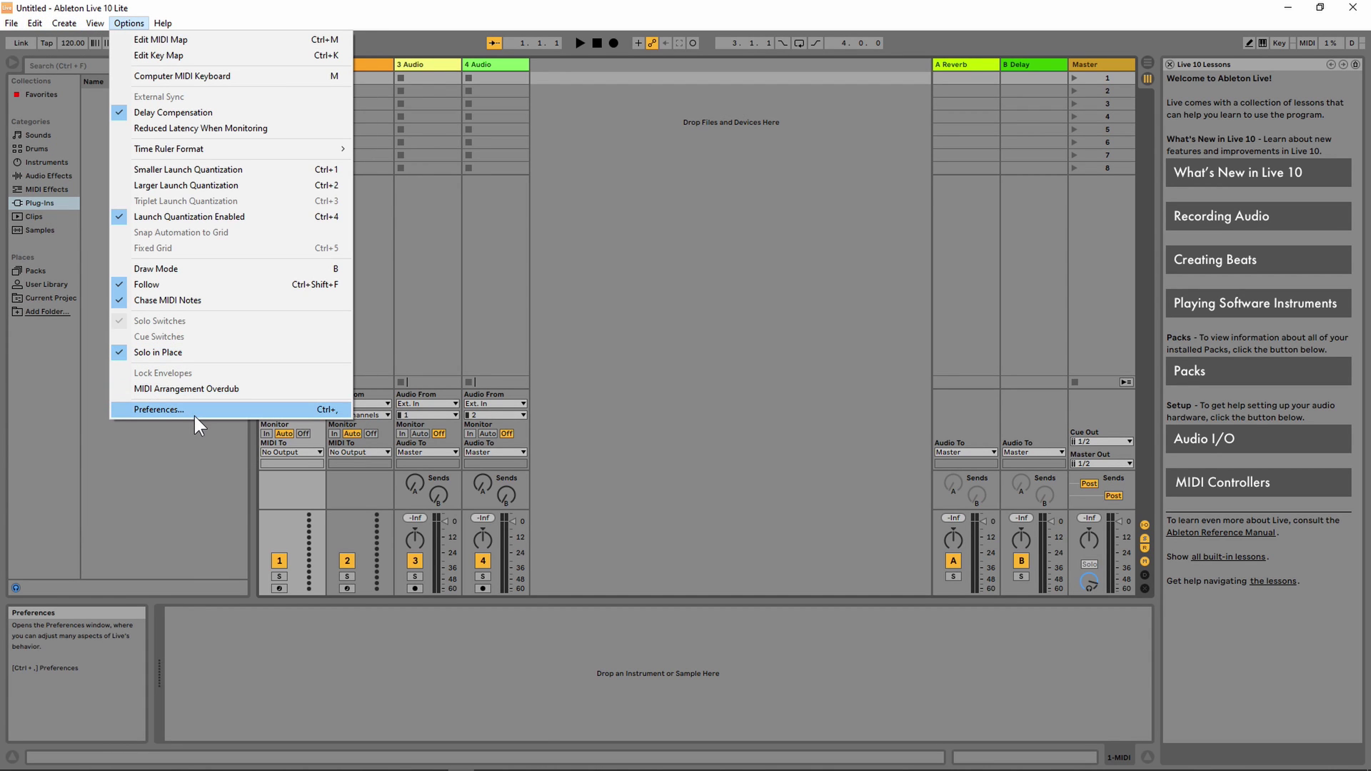
{"action": "left_click", "coordinate": [195, 411]}
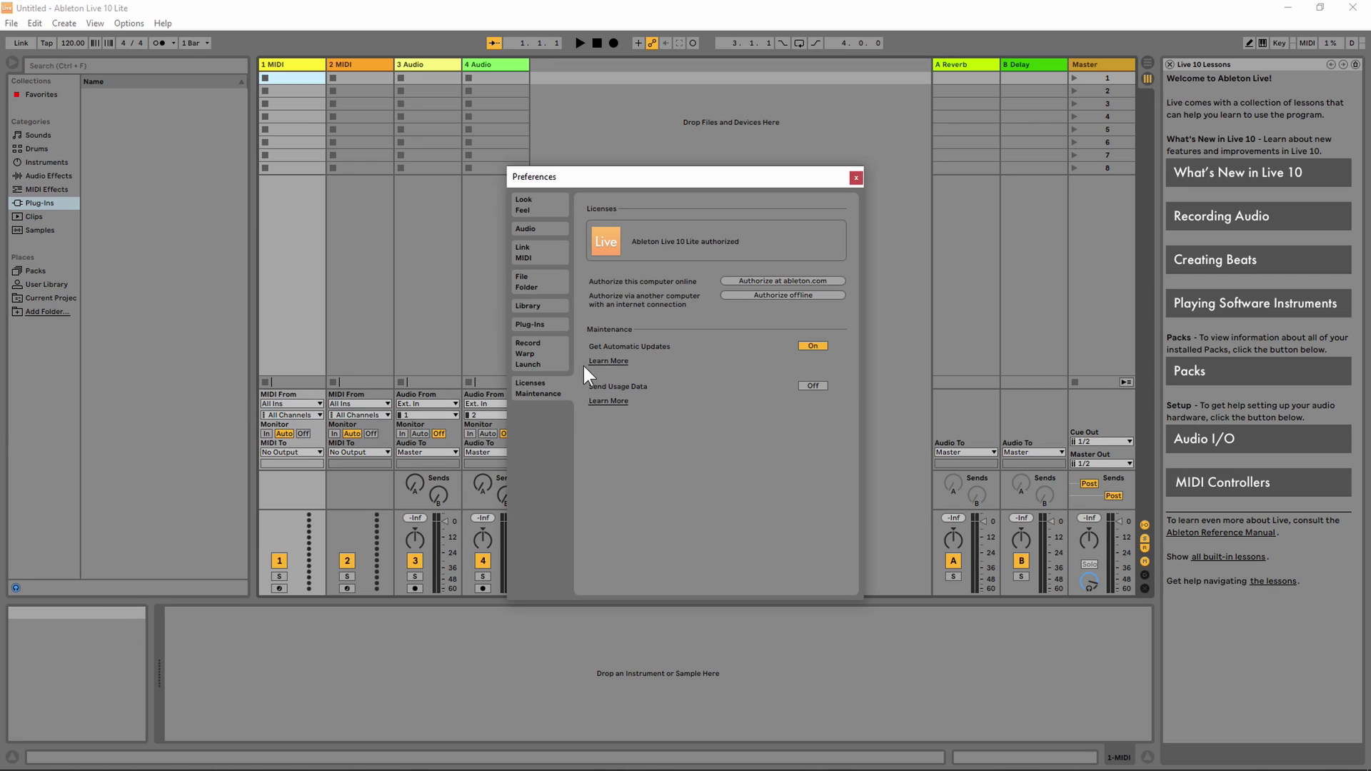
{"action": "left_click", "coordinate": [543, 213]}
{"action": "left_click", "coordinate": [538, 389]}
{"action": "left_click", "coordinate": [796, 280]}
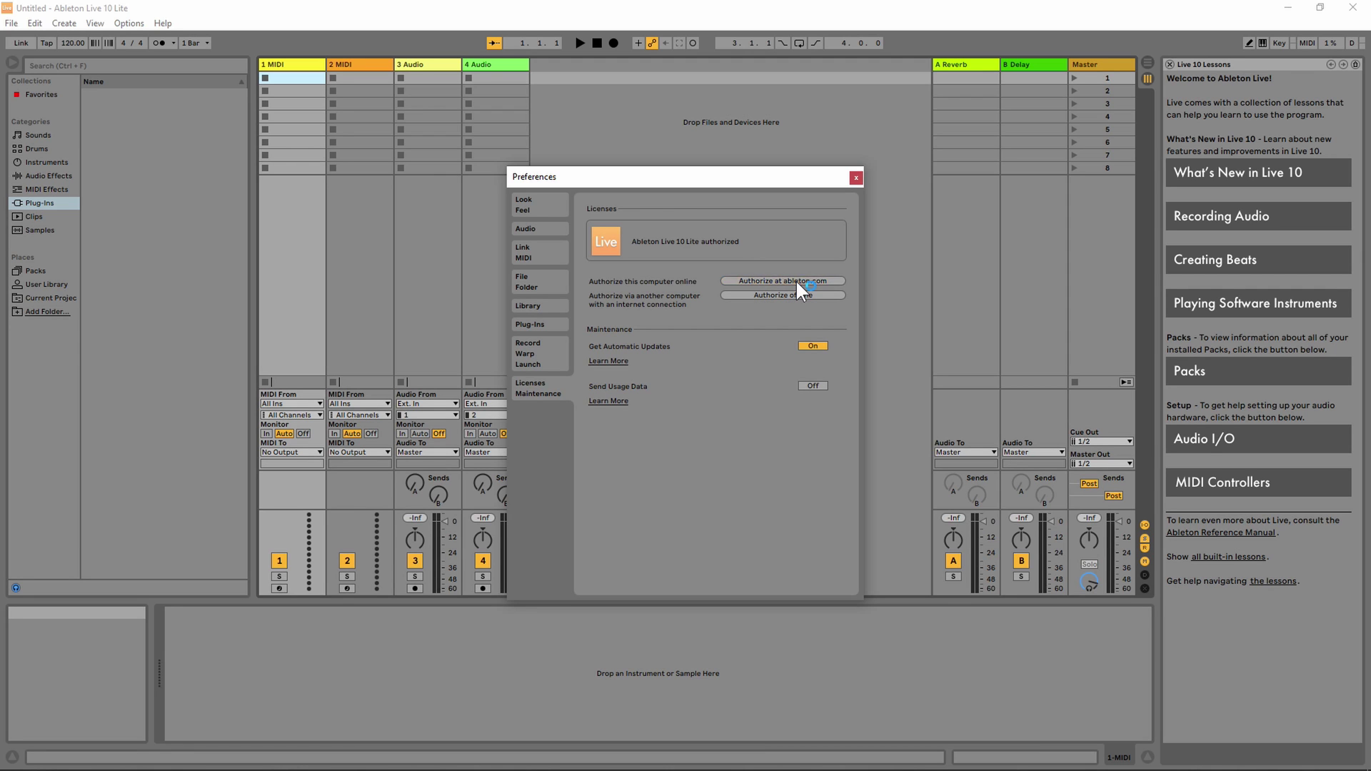
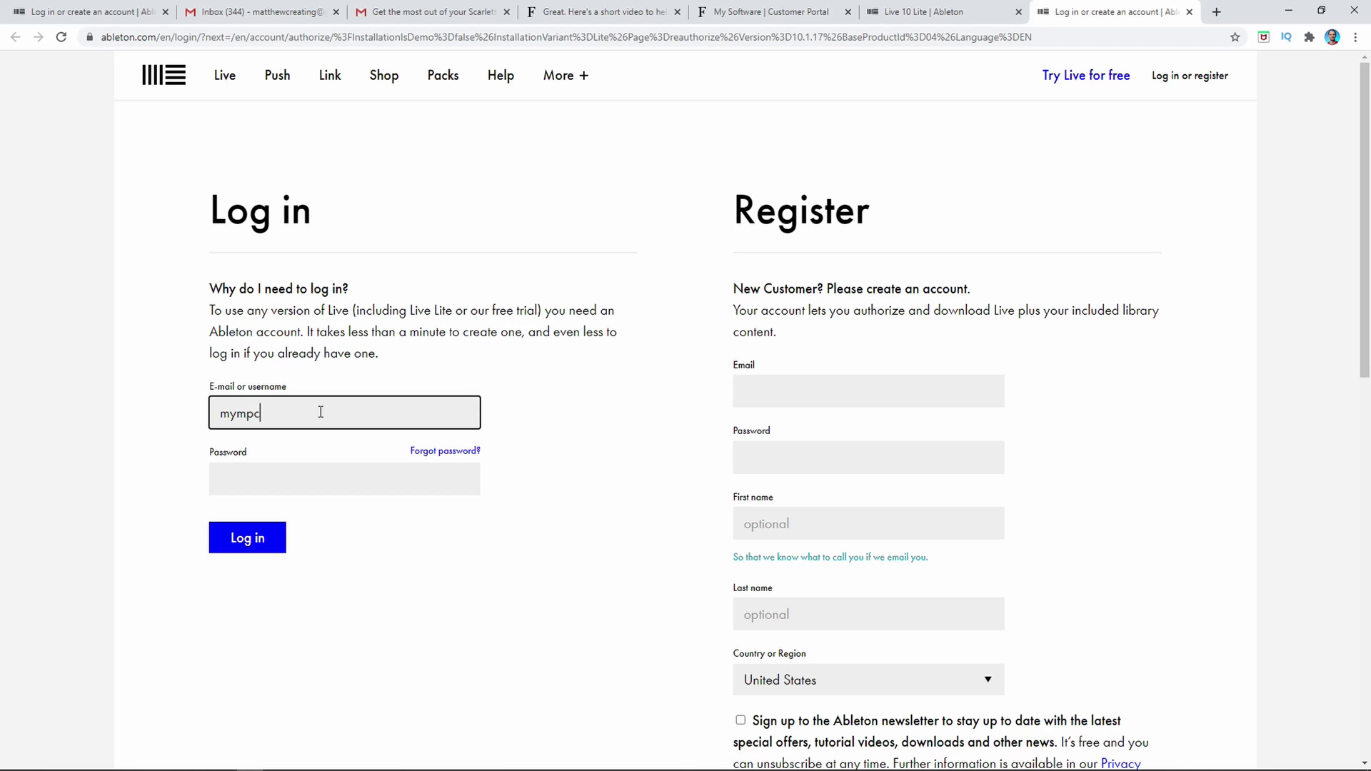
- Log in to the Ableton account with the account e-mail and password
{"action": "type", "text": "gmail.com"}
{"action": "key", "text": "Tab"}
{"action": "key", "text": "ctrl+v"}
{"action": "key", "text": "Return"}
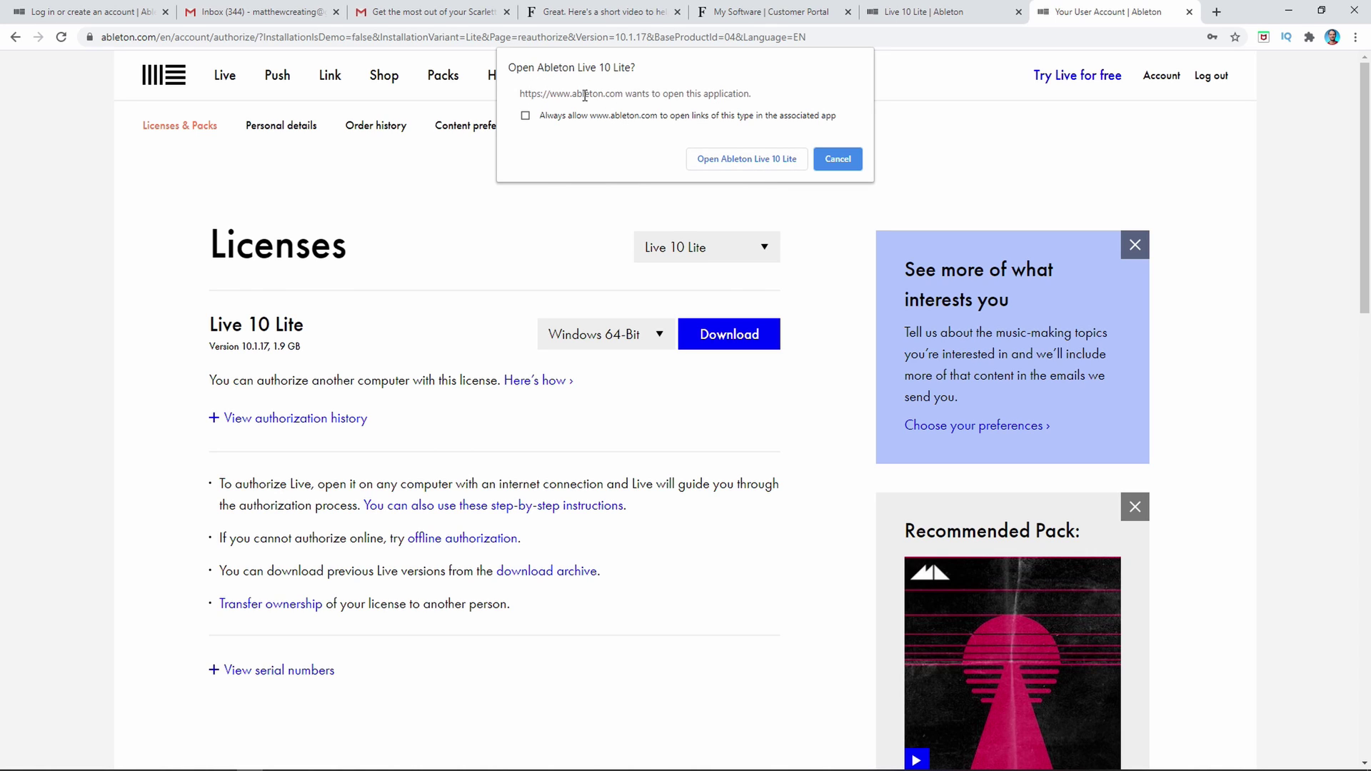
- Allow the website to open Ableton Live 10 Lite, switch to Live and acknowledge the authorization message
{"action": "left_click", "coordinate": [773, 163]}
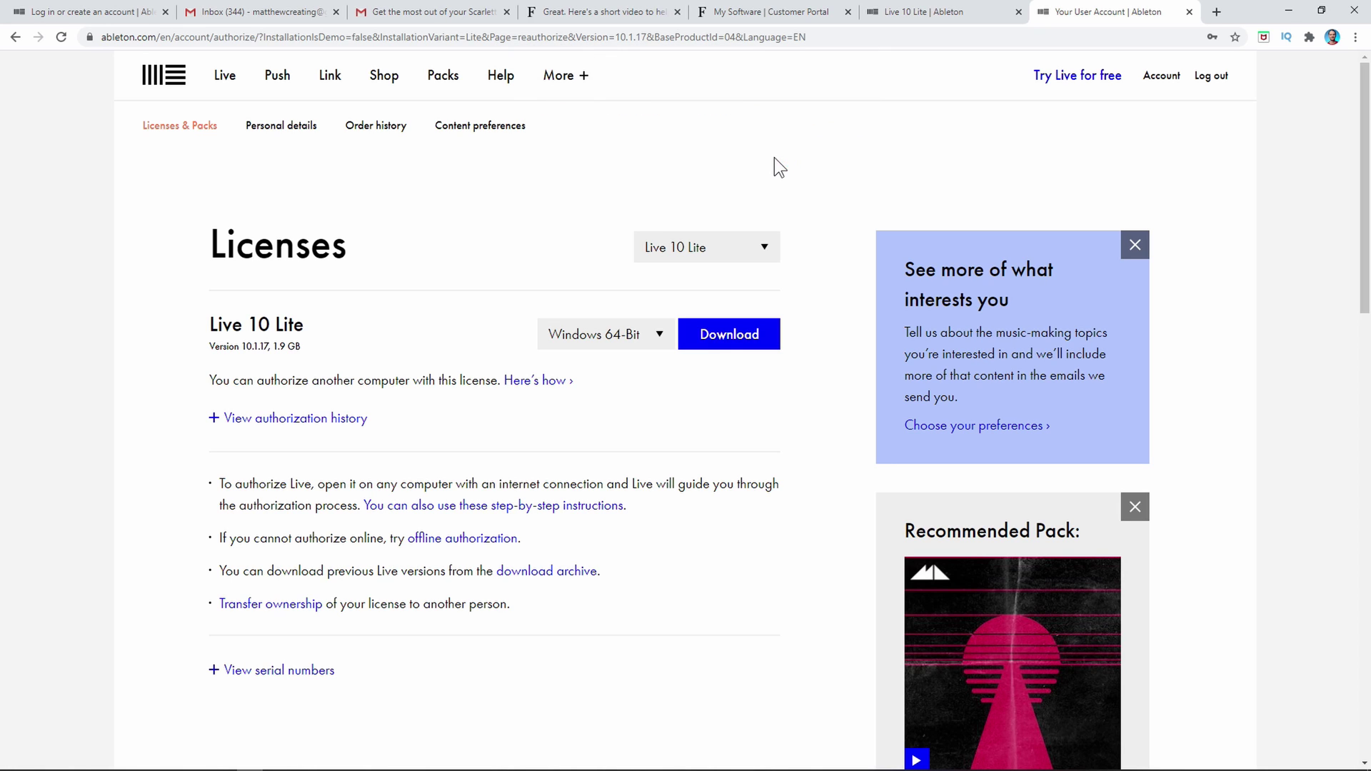
{"action": "left_click", "coordinate": [464, 760]}
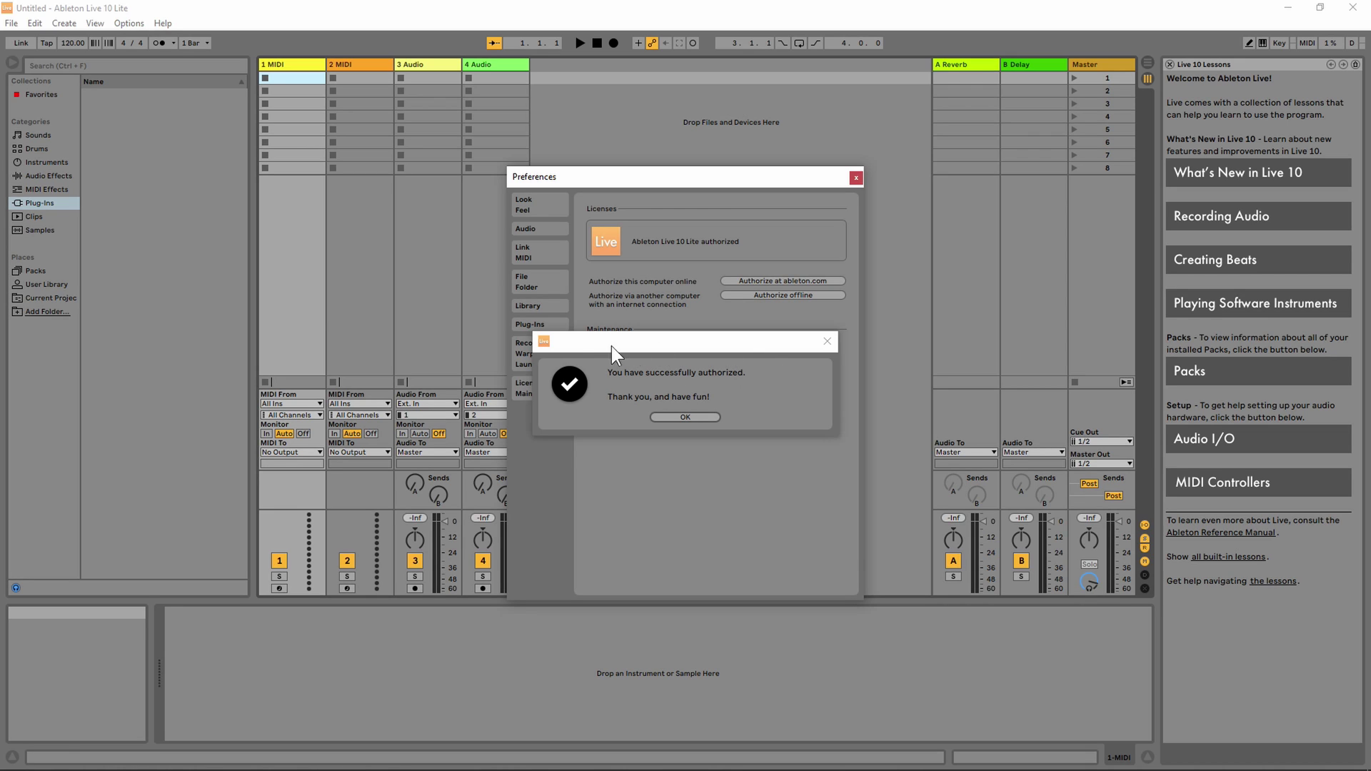
{"action": "left_click", "coordinate": [703, 415]}
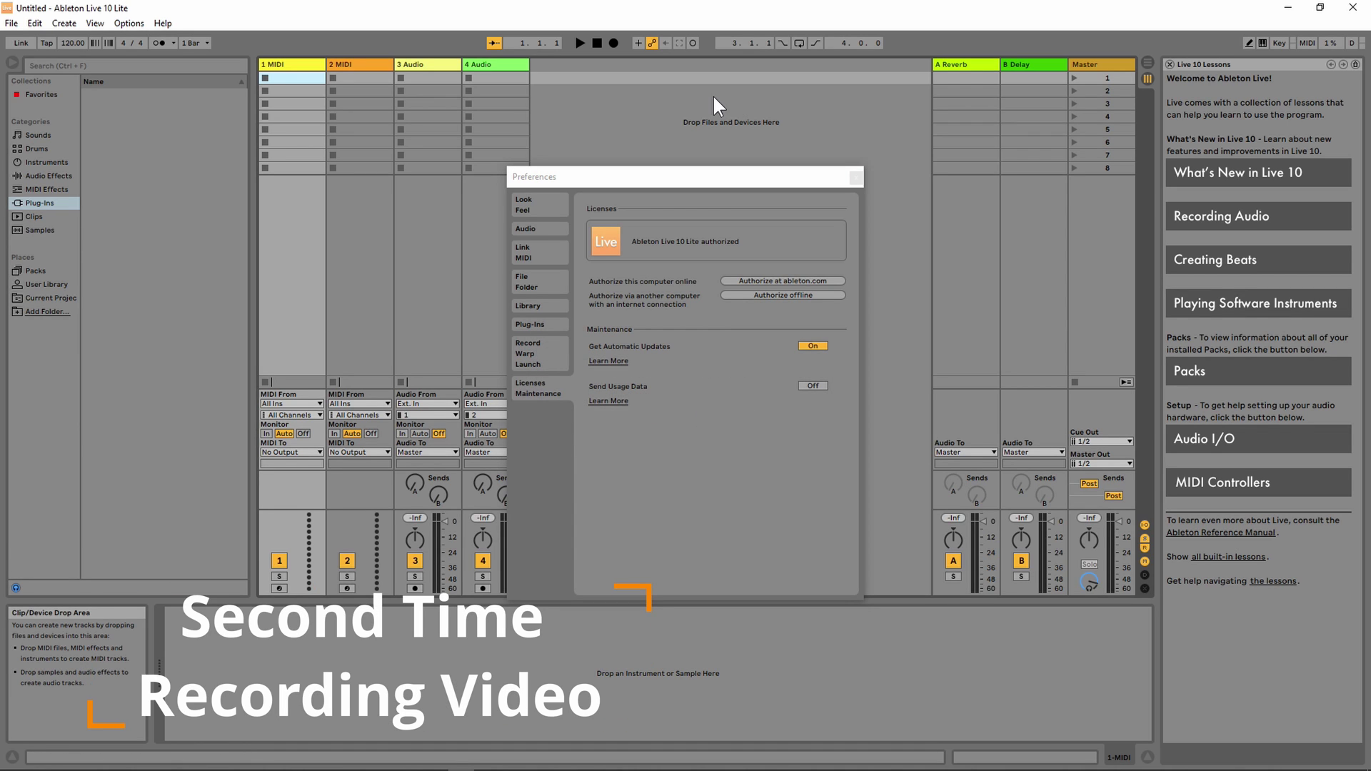
- Switch to the browser and show the Register a product page reached from the Ableton account's license selection
{"action": "mouse_move", "coordinate": [451, 764]}
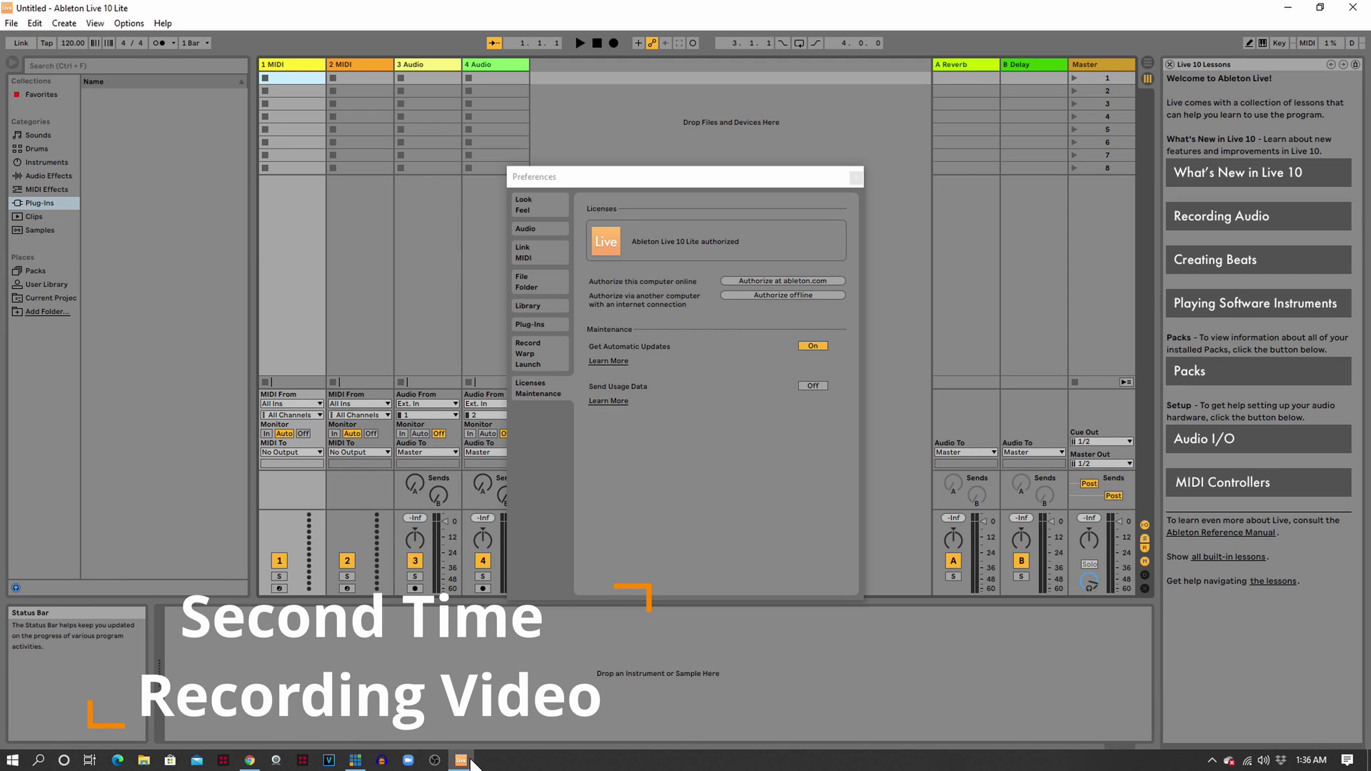
{"action": "left_click", "coordinate": [250, 760]}
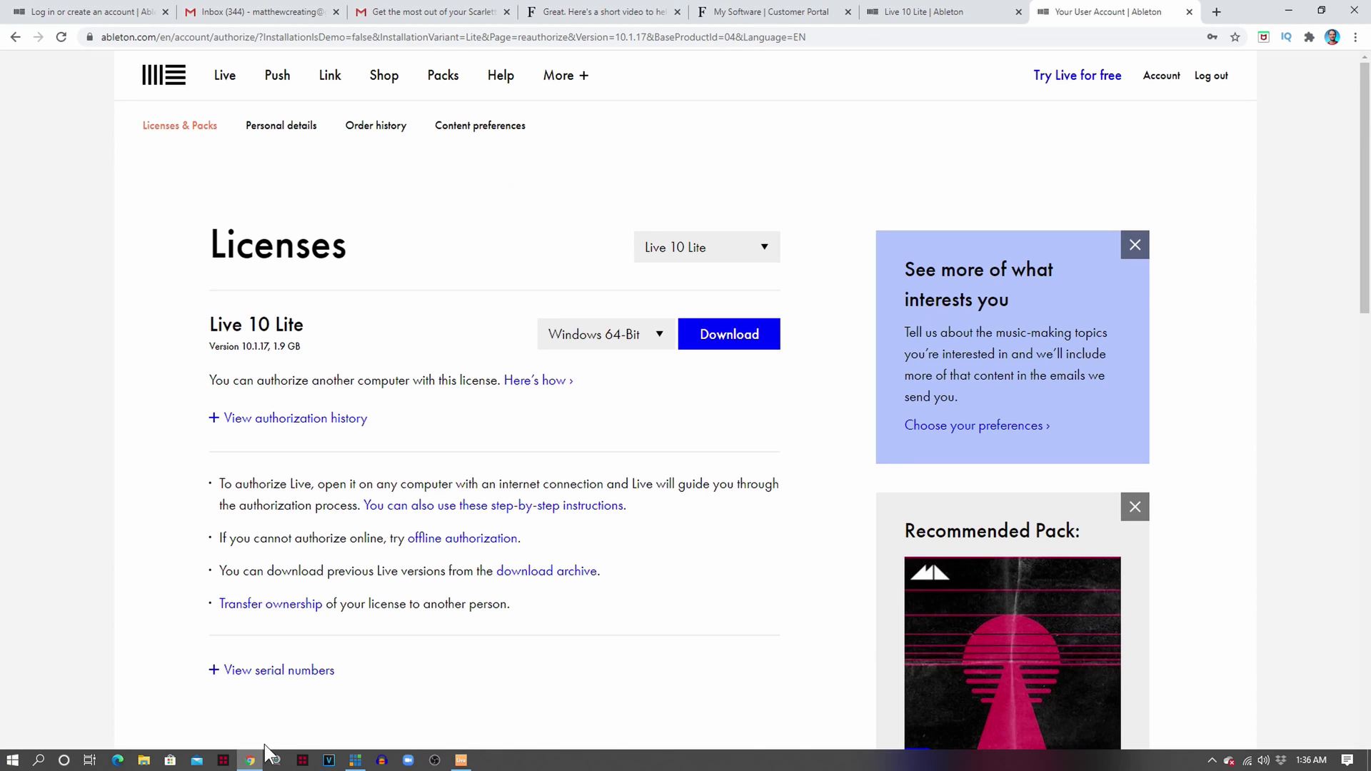
{"action": "left_click", "coordinate": [686, 249]}
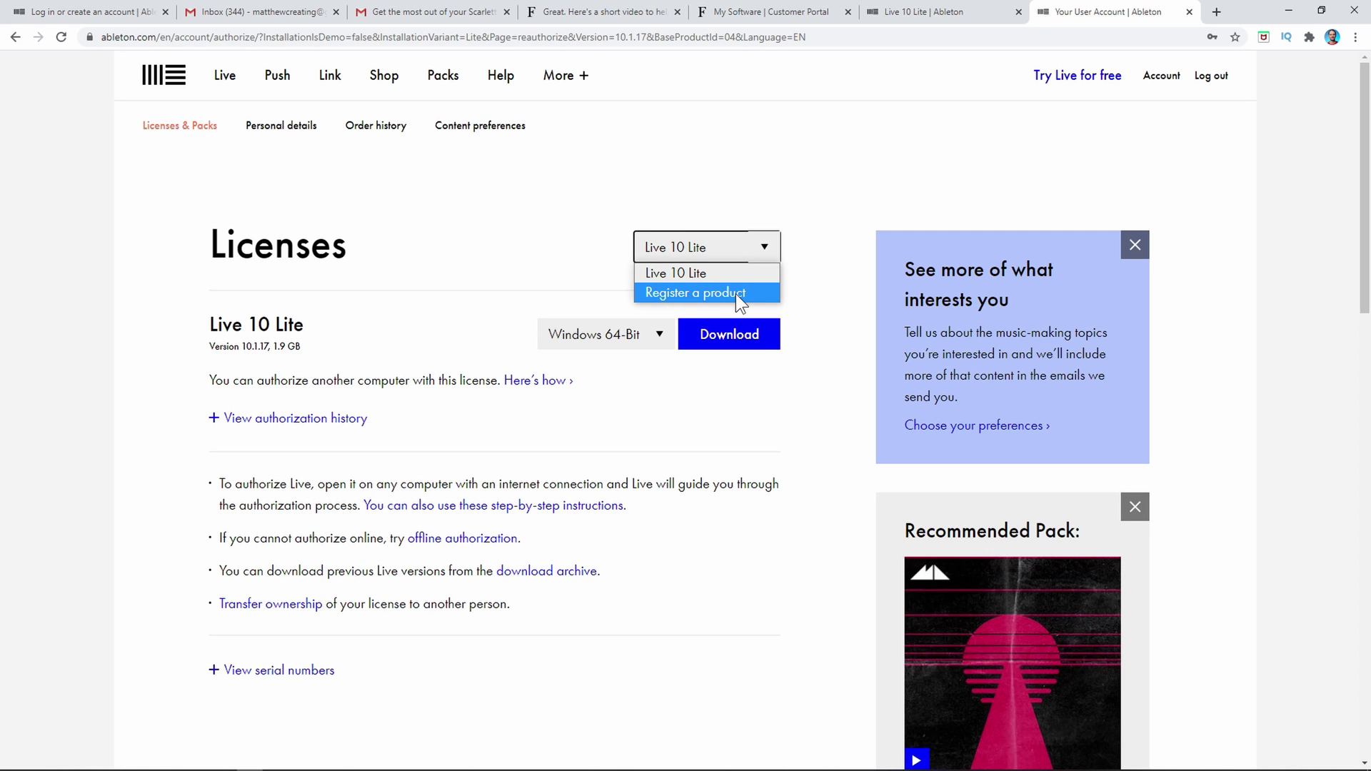
{"action": "left_click_drag", "start_coordinate": [293, 281], "coordinate": [324, 249]}
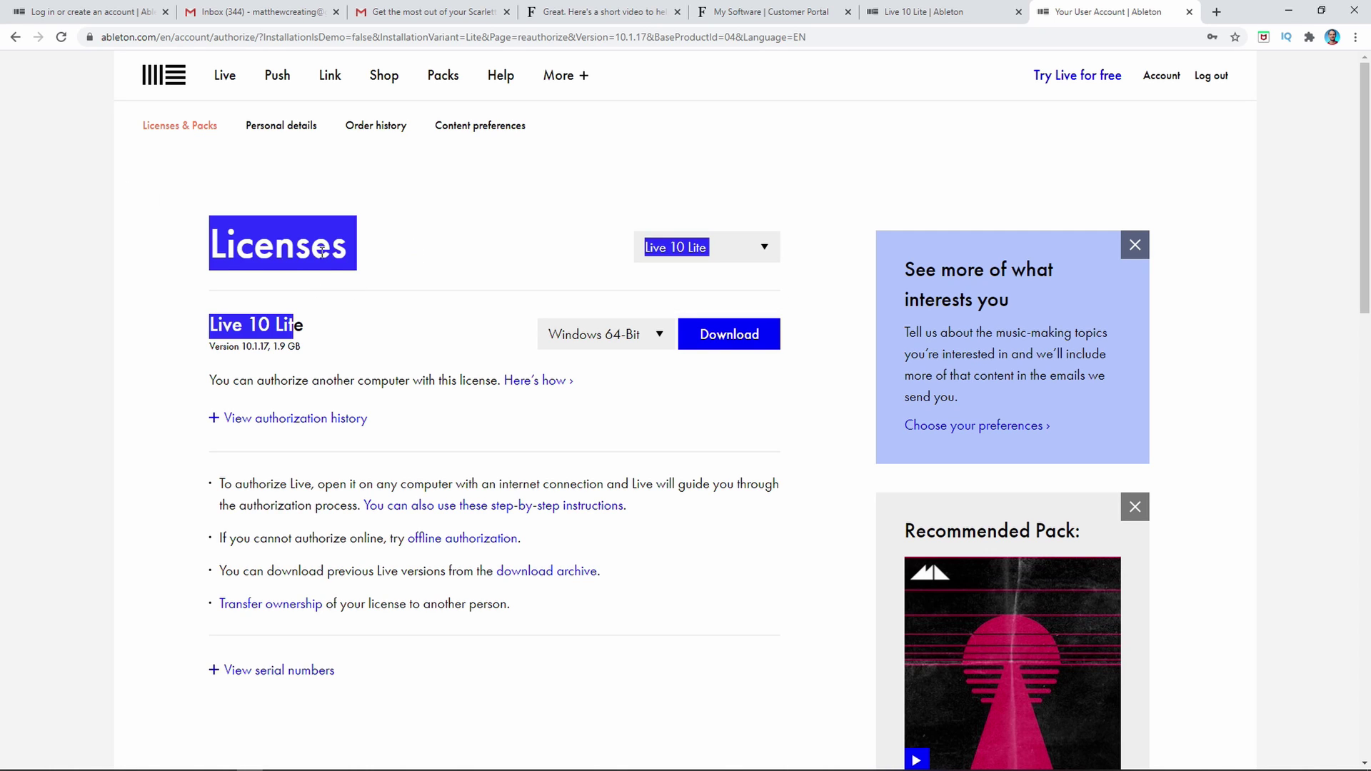
{"action": "left_click", "coordinate": [323, 250]}
{"action": "left_click", "coordinate": [763, 248]}
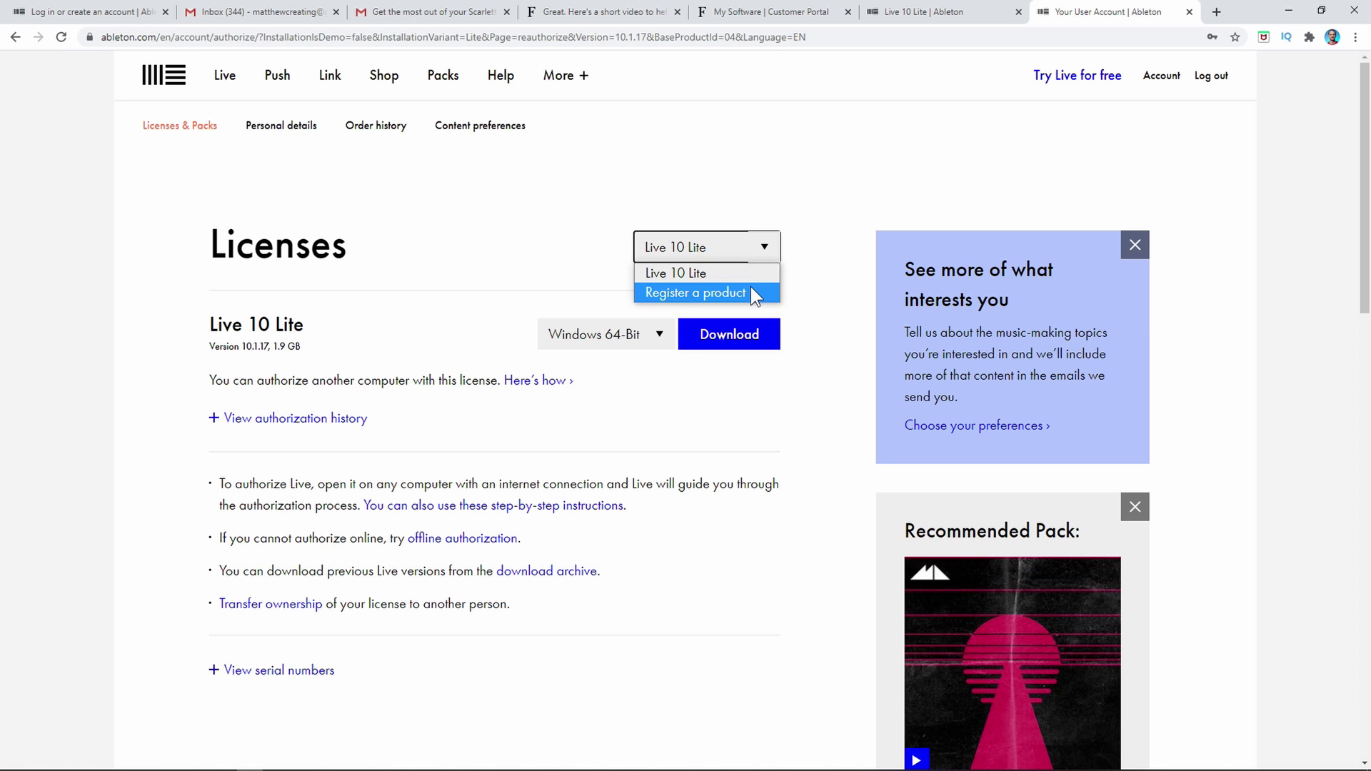
{"action": "left_click", "coordinate": [751, 293]}
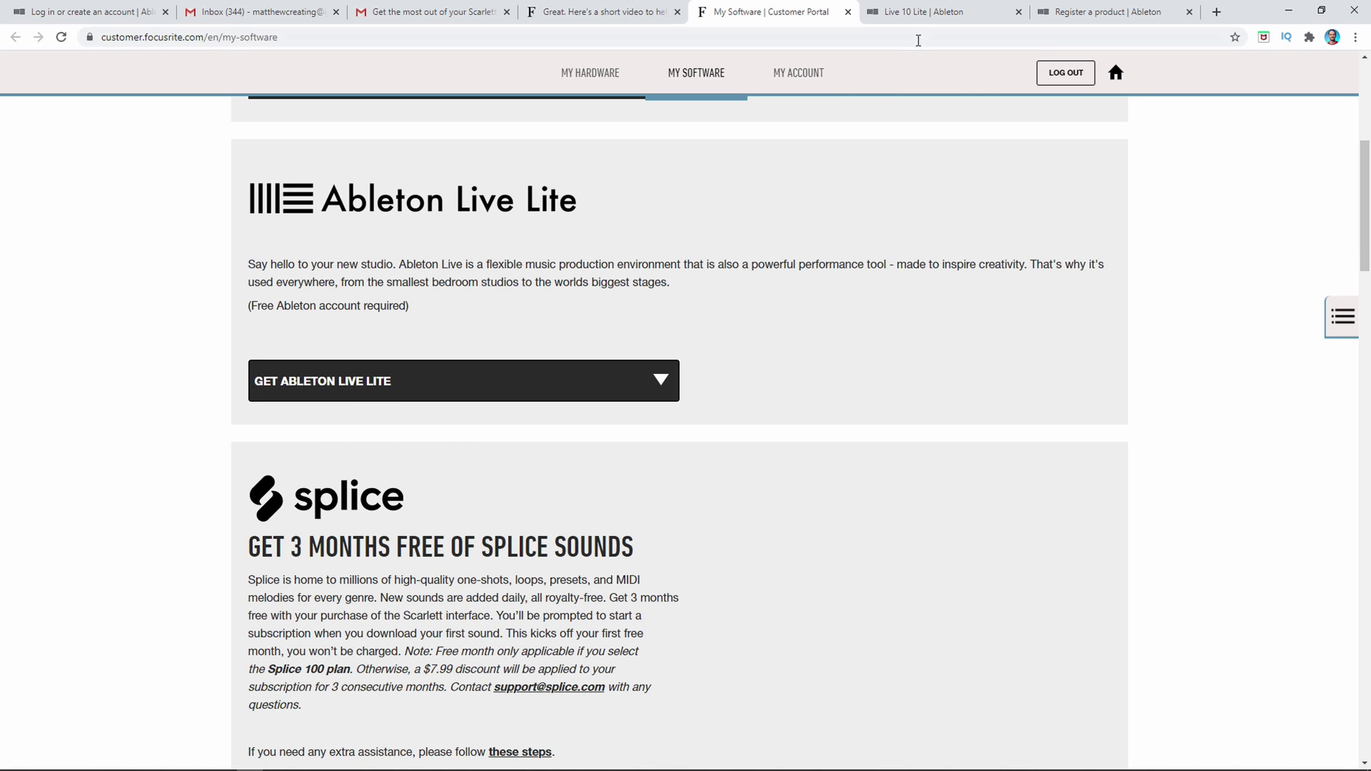
{"action": "left_click", "coordinate": [1091, 12]}
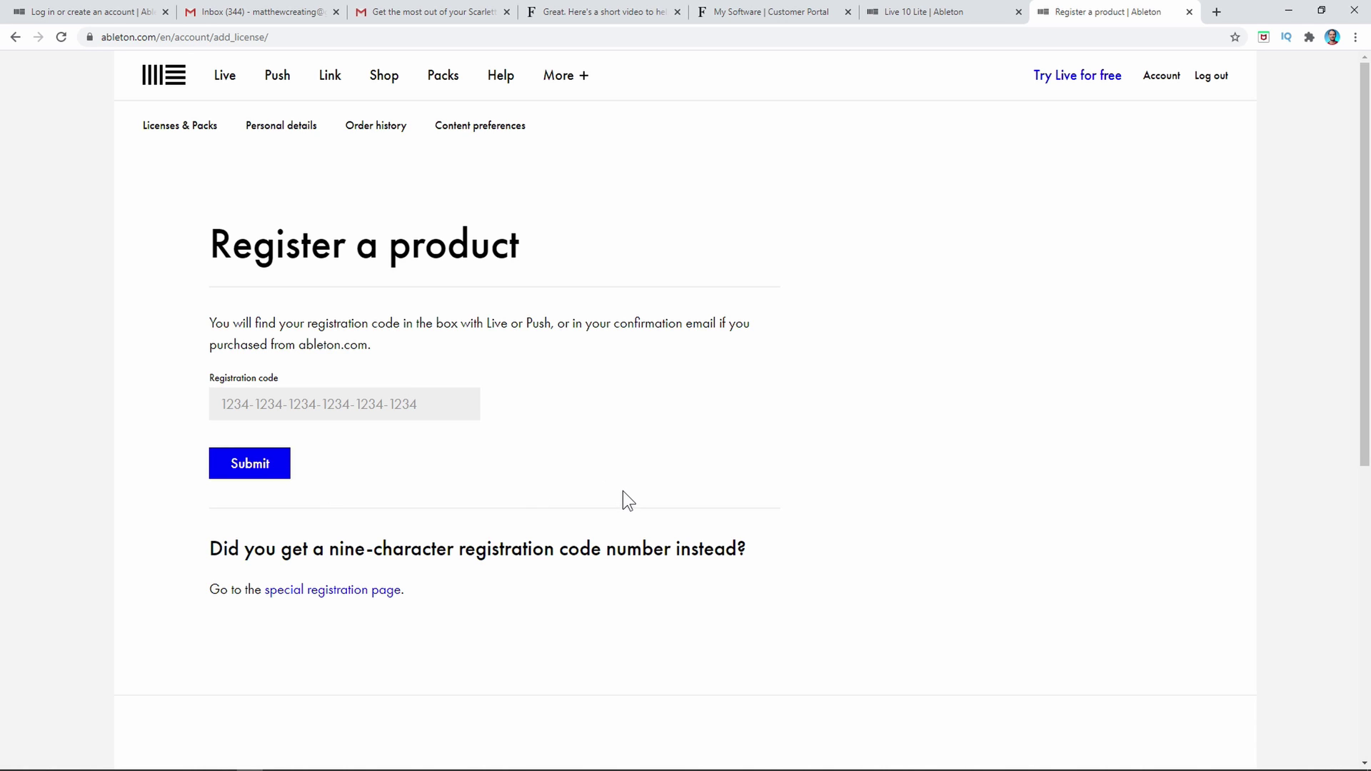
- Return to the Ableton account's Licenses page and view the choices in its product selection
{"action": "left_click", "coordinate": [1172, 79]}
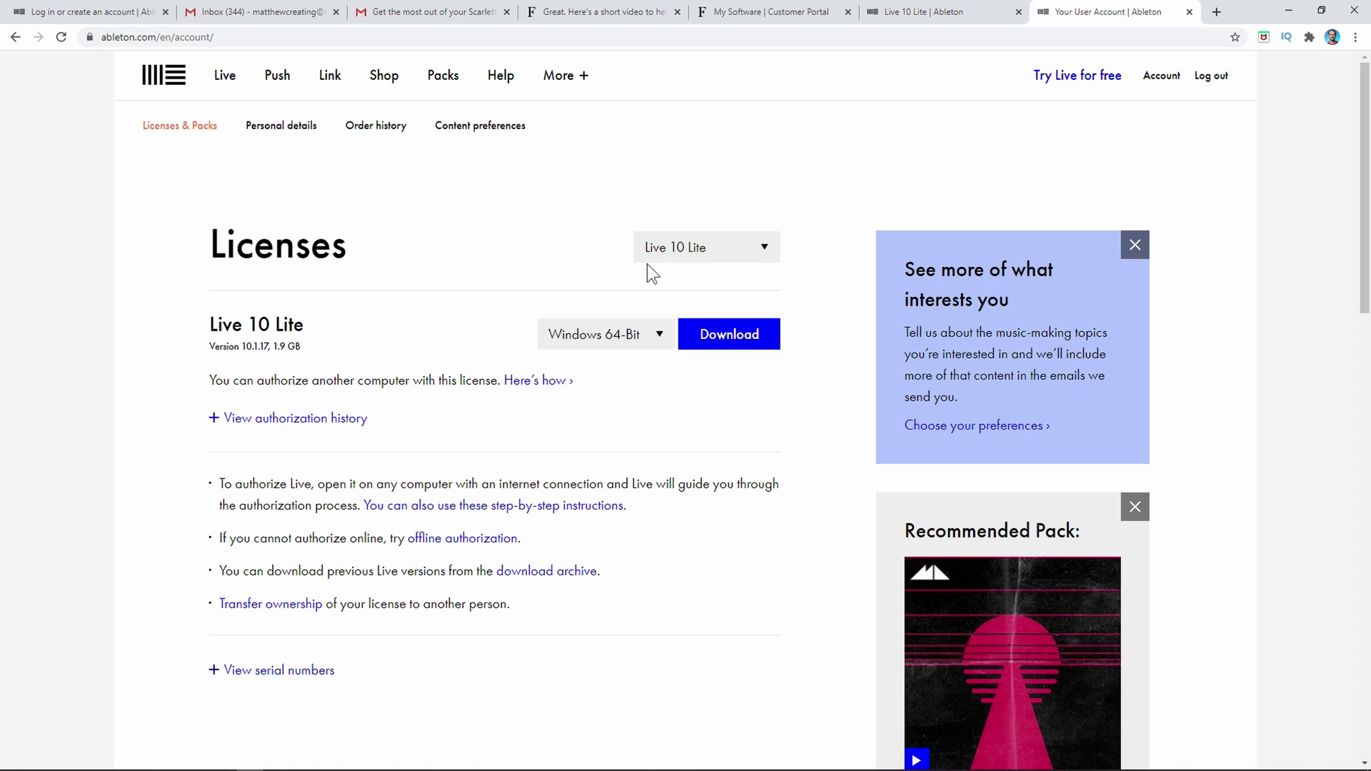
{"action": "left_click", "coordinate": [707, 251]}
{"action": "left_click", "coordinate": [722, 243]}
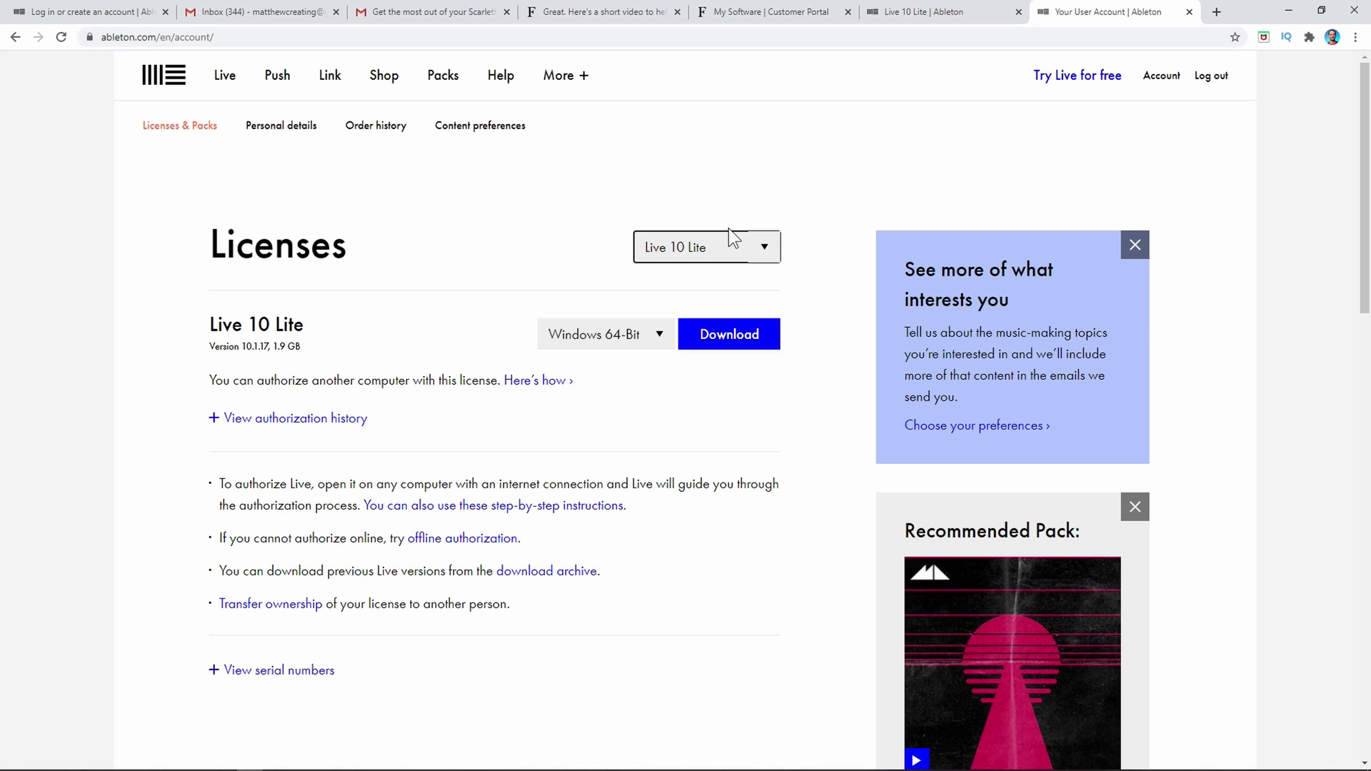
- Switch back to Live, view the offline authorization instructions and read the linked help article on authorizing Live
{"action": "left_click", "coordinate": [1296, 9]}
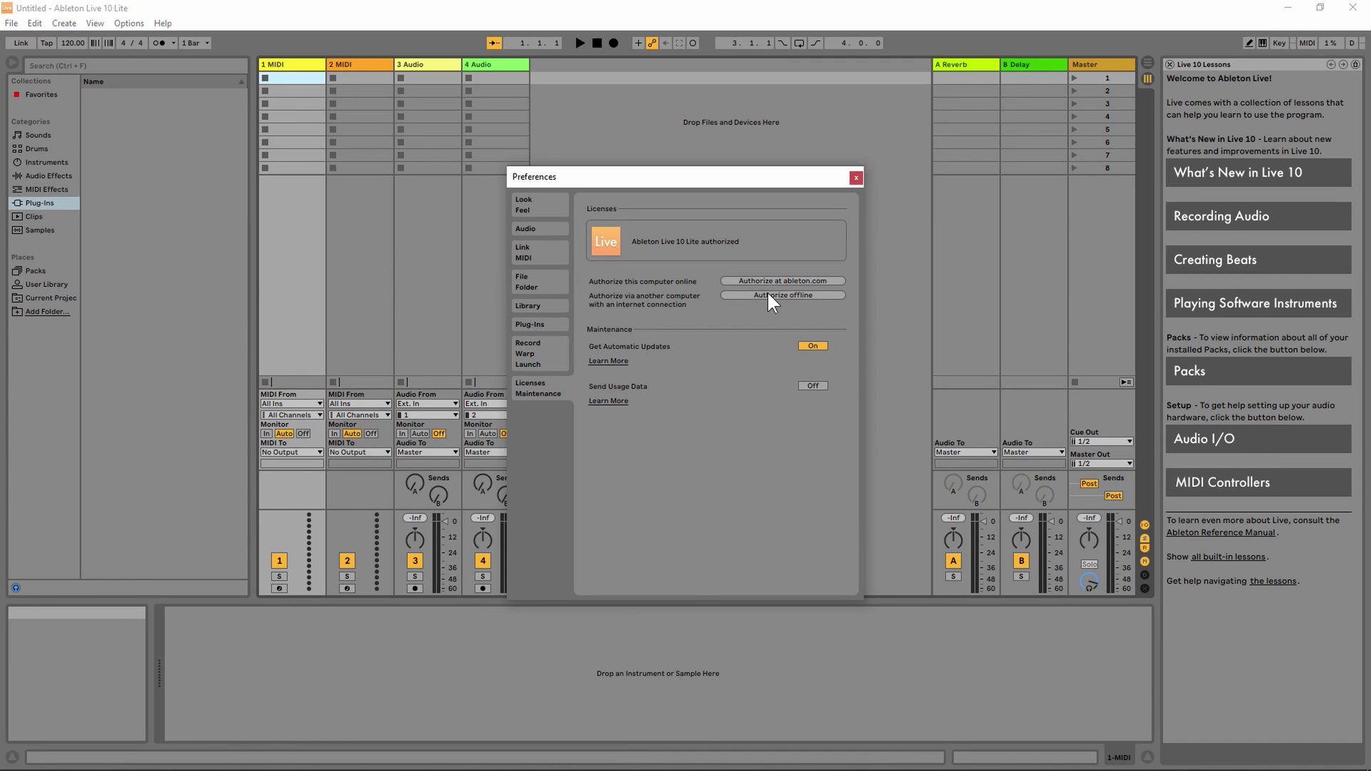
{"action": "left_click", "coordinate": [770, 293]}
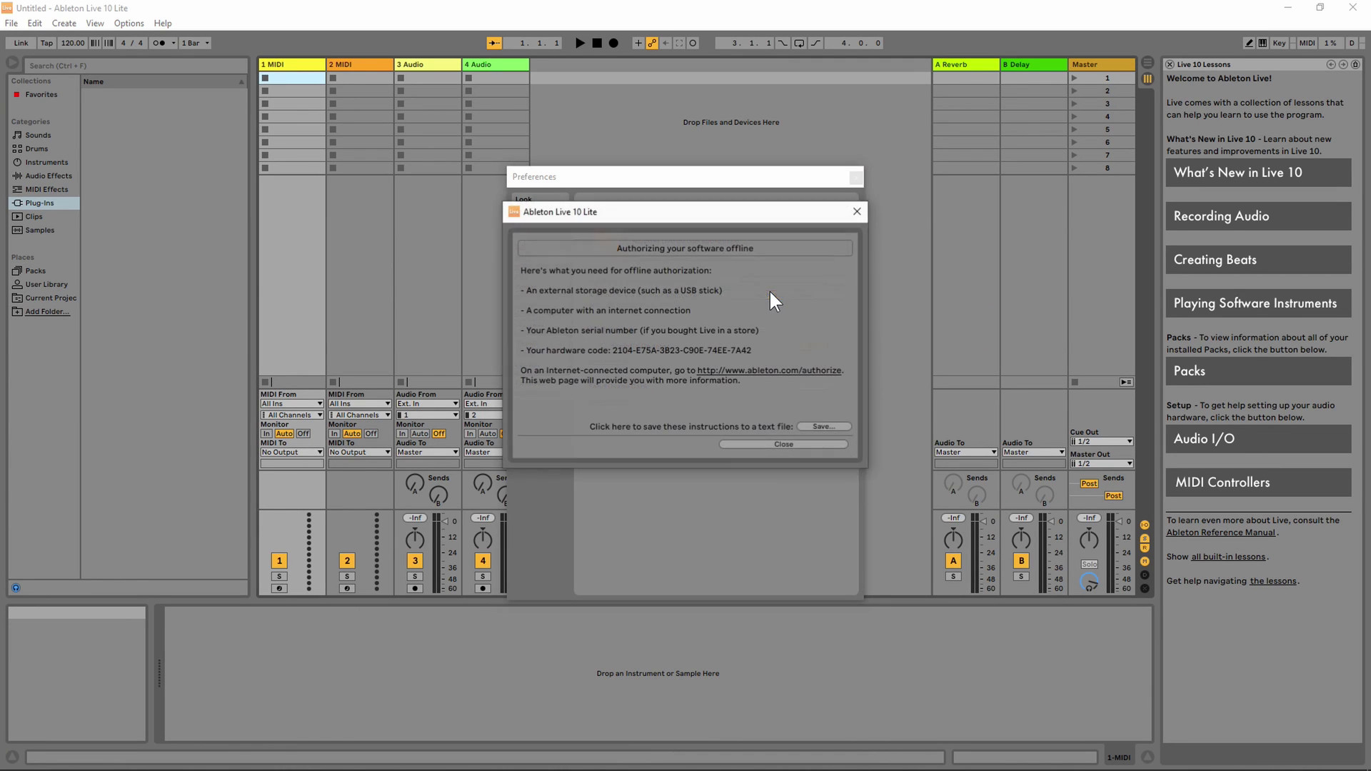
{"action": "left_click", "coordinate": [797, 368]}
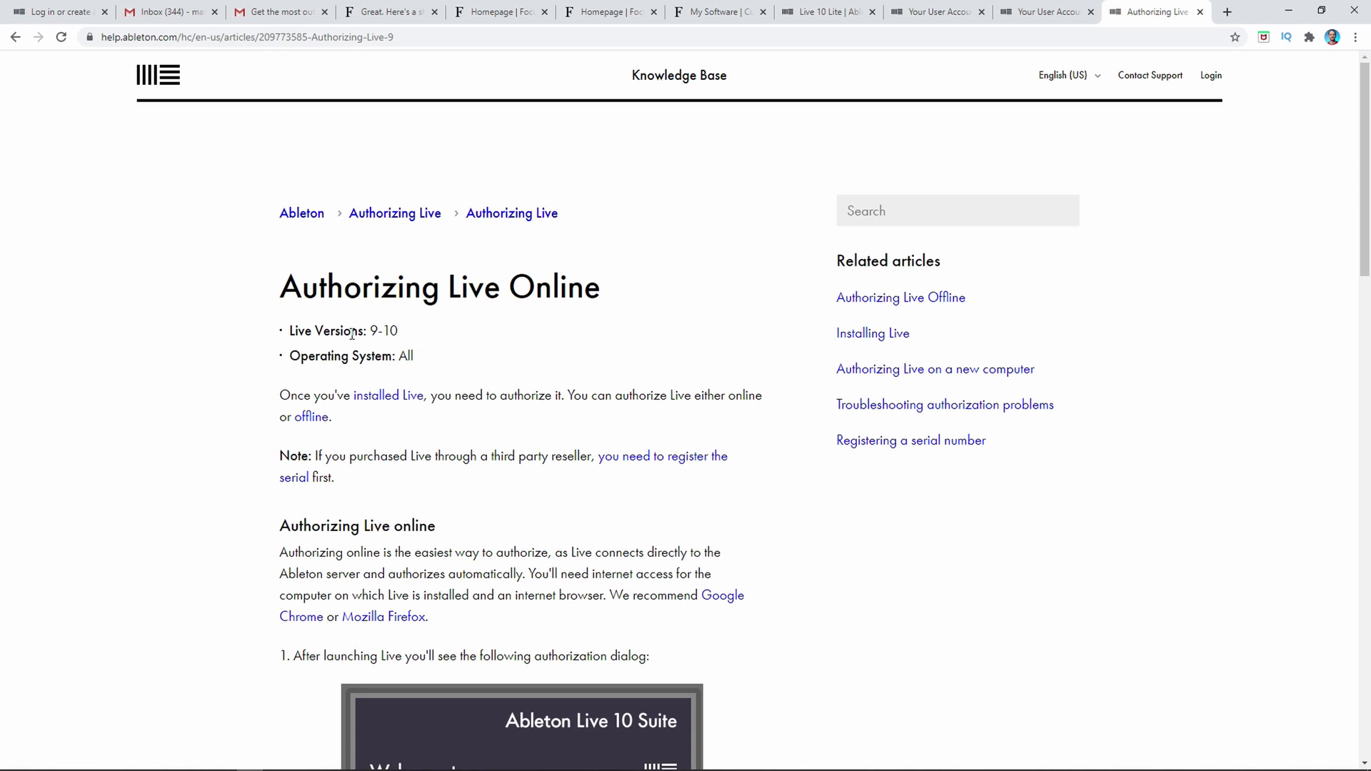
{"action": "scroll", "coordinate": [445, 456], "scroll_direction": "down", "scroll_amount": 4}
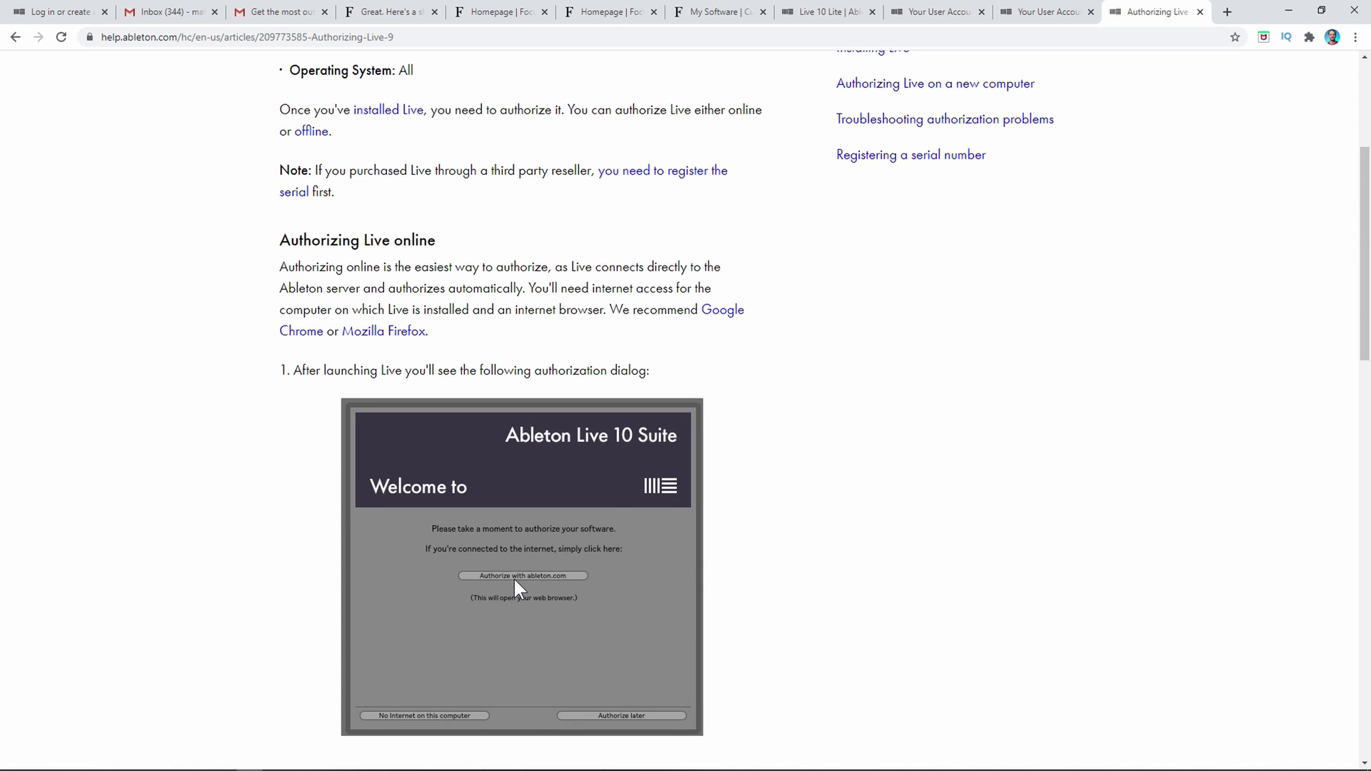